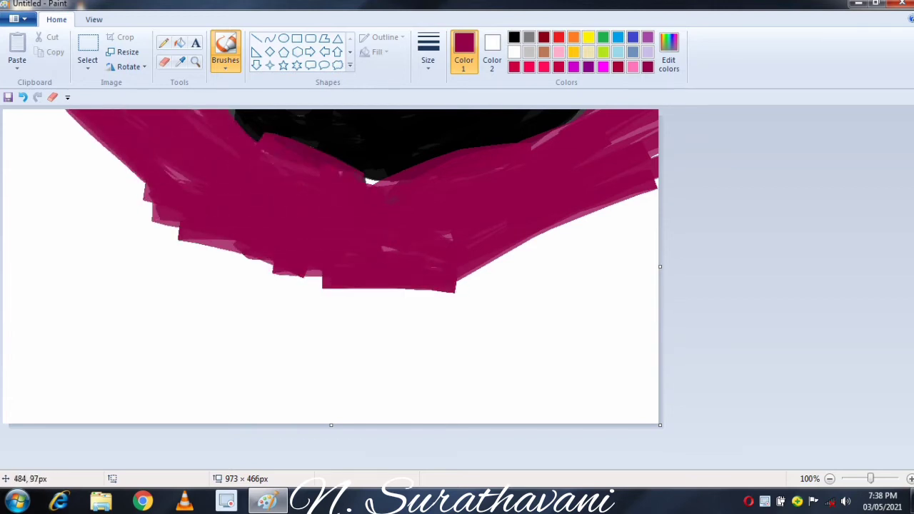
# Set the brush color to RGB 196, 0, 98 and paint strokes in the white area below the dark crimson band
pyautogui.click(669, 53)
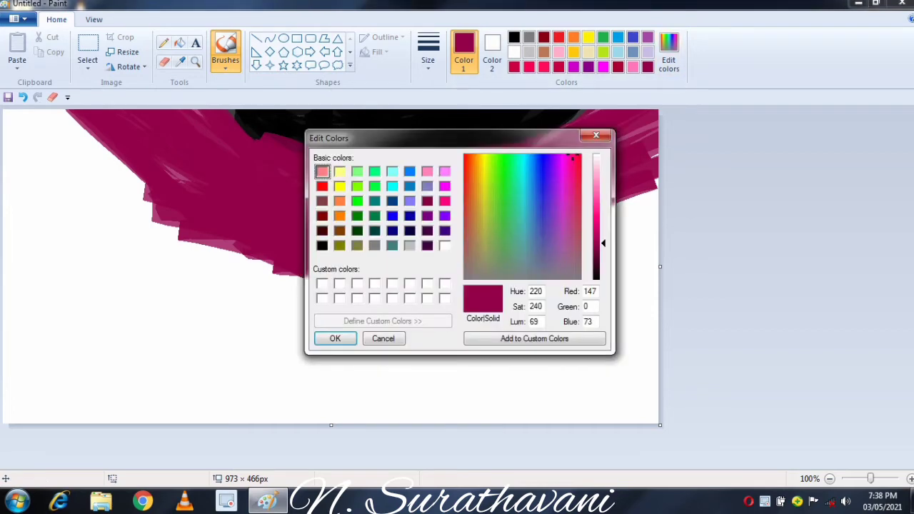
pyautogui.click(597, 232)
pyautogui.click(349, 338)
pyautogui.moveTo(350, 339)
pyautogui.mouseDown()
pyautogui.moveTo(453, 350)
pyautogui.moveTo(496, 312)
pyautogui.moveTo(657, 223)
pyautogui.moveTo(415, 326)
pyautogui.moveTo(654, 192)
pyautogui.mouseUp()
pyautogui.moveTo(654, 192); pyautogui.dragTo(391, 312)
pyautogui.moveTo(324, 325); pyautogui.dragTo(230, 330)
# Change the brush color to a brighter pink of the same hue and paint a wide band below the dark crimson one
pyautogui.click(668, 54)
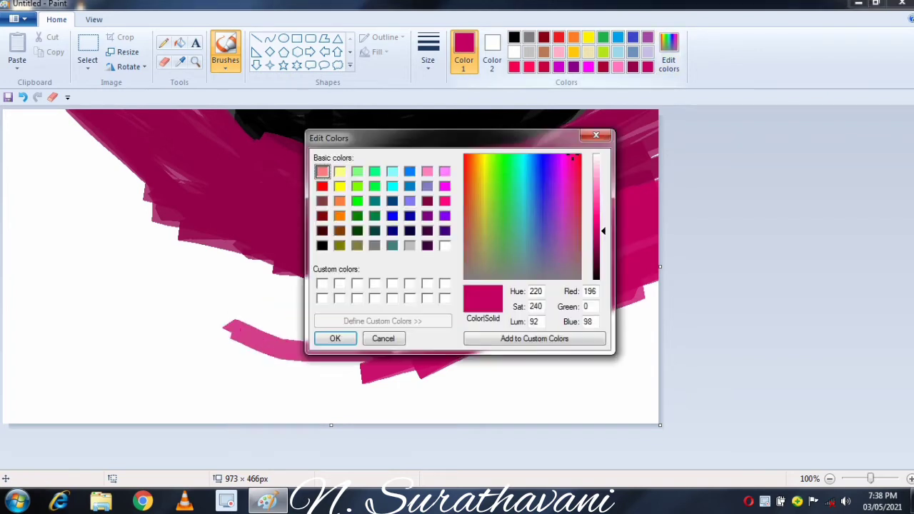
pyautogui.click(597, 221)
pyautogui.click(341, 339)
pyautogui.moveTo(413, 345)
pyautogui.mouseDown()
pyautogui.moveTo(315, 382)
pyautogui.moveTo(658, 284)
pyautogui.moveTo(475, 305)
pyautogui.moveTo(380, 290)
pyautogui.moveTo(282, 308)
pyautogui.moveTo(201, 252)
pyautogui.moveTo(243, 343)
pyautogui.moveTo(396, 423)
pyautogui.moveTo(265, 344)
pyautogui.moveTo(195, 320)
pyautogui.moveTo(72, 251)
pyautogui.moveTo(14, 143)
pyautogui.moveTo(107, 127)
pyautogui.moveTo(118, 200)
pyautogui.moveTo(36, 107)
pyautogui.moveTo(2, 164)
pyautogui.moveTo(0, 229)
pyautogui.moveTo(188, 364)
pyautogui.moveTo(132, 365)
pyautogui.moveTo(276, 399)
pyautogui.moveTo(304, 387)
pyautogui.moveTo(400, 382)
pyautogui.mouseUp()
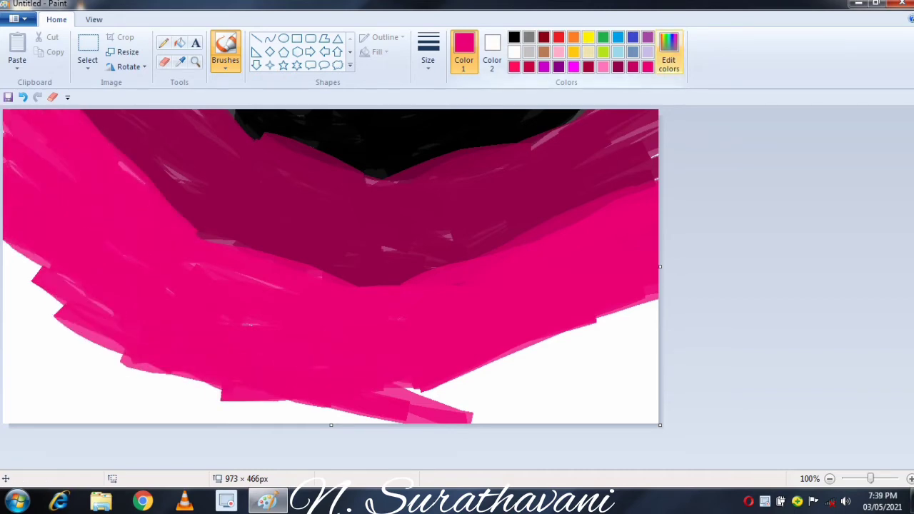
# Set the brush color to RGB 255, 72, 164 and paint a light pink band beneath the bright pink one
pyautogui.click(669, 54)
pyautogui.moveTo(603, 221); pyautogui.dragTo(603, 200)
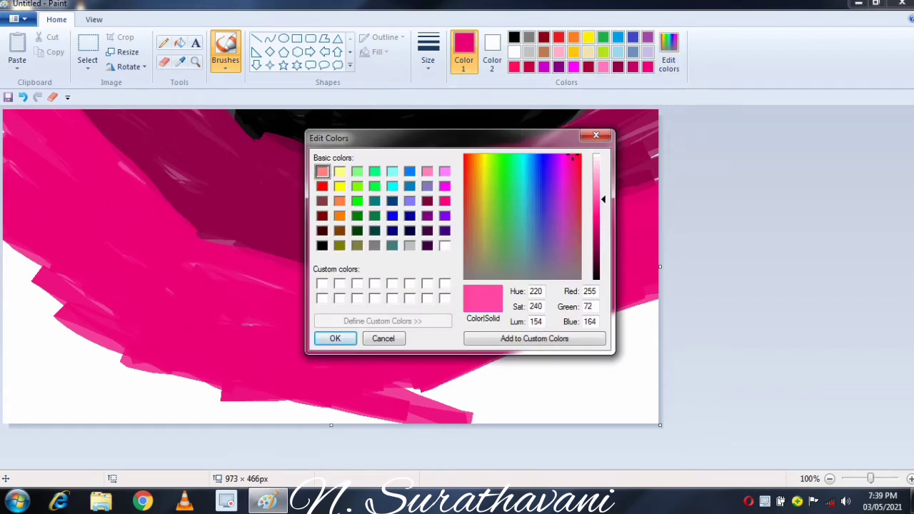
pyautogui.click(336, 339)
pyautogui.moveTo(565, 372)
pyautogui.mouseDown()
pyautogui.moveTo(648, 353)
pyautogui.moveTo(647, 331)
pyautogui.moveTo(388, 410)
pyautogui.moveTo(377, 402)
pyautogui.moveTo(386, 421)
pyautogui.moveTo(76, 401)
pyautogui.moveTo(25, 310)
pyautogui.moveTo(15, 231)
pyautogui.moveTo(68, 318)
pyautogui.moveTo(18, 279)
pyautogui.moveTo(0, 296)
pyautogui.moveTo(113, 368)
pyautogui.moveTo(54, 362)
pyautogui.moveTo(40, 371)
pyautogui.moveTo(264, 463)
pyautogui.moveTo(119, 390)
pyautogui.moveTo(213, 419)
pyautogui.moveTo(88, 376)
pyautogui.moveTo(199, 389)
pyautogui.moveTo(275, 418)
pyautogui.moveTo(287, 434)
pyautogui.moveTo(238, 409)
pyautogui.mouseUp()
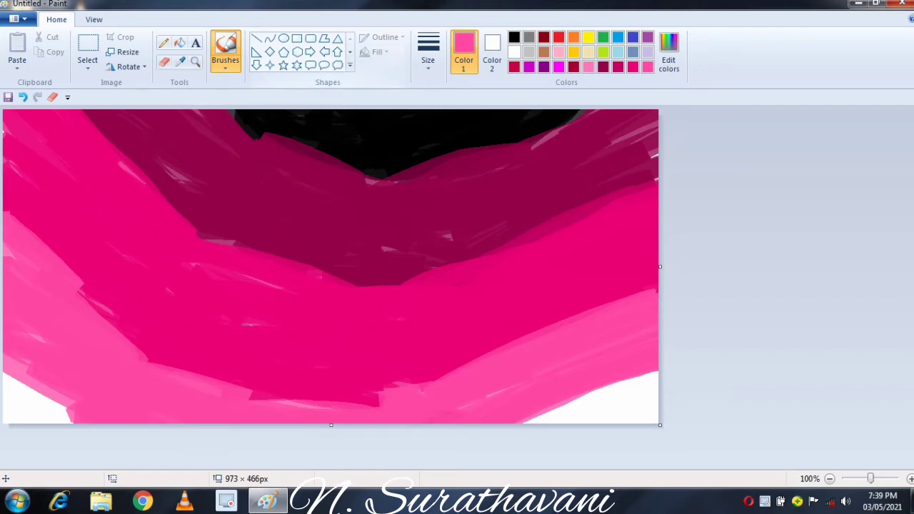
# Resize the picture in pixels to 973 × 5 without maintaining the aspect ratio
pyautogui.click(123, 52)
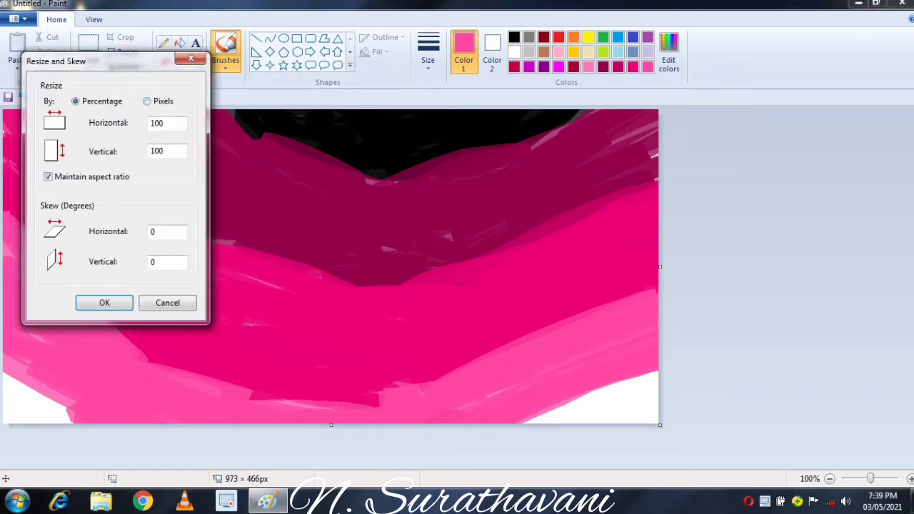
pyautogui.click(147, 101)
pyautogui.click(47, 177)
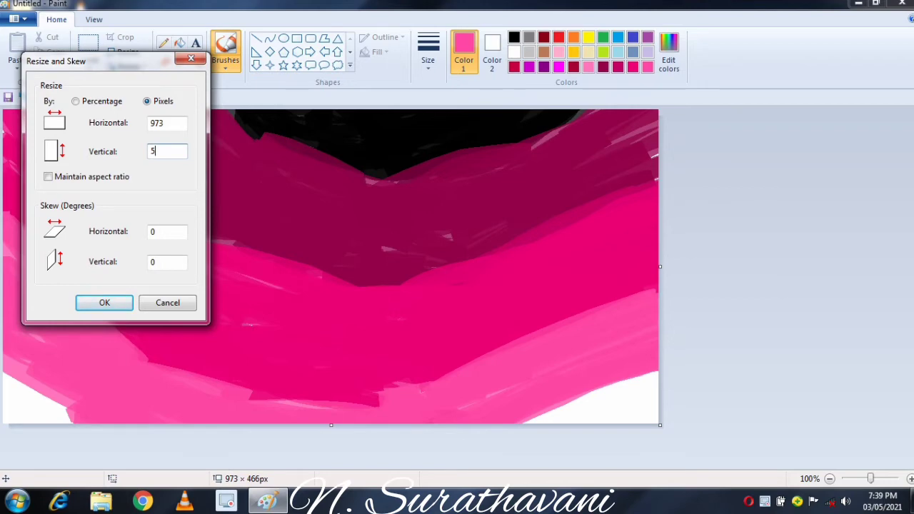
pyautogui.click(104, 303)
# Stretch the picture back to 973 × 555 px without maintaining the aspect ratio, producing a blurred sky
pyautogui.click(127, 51)
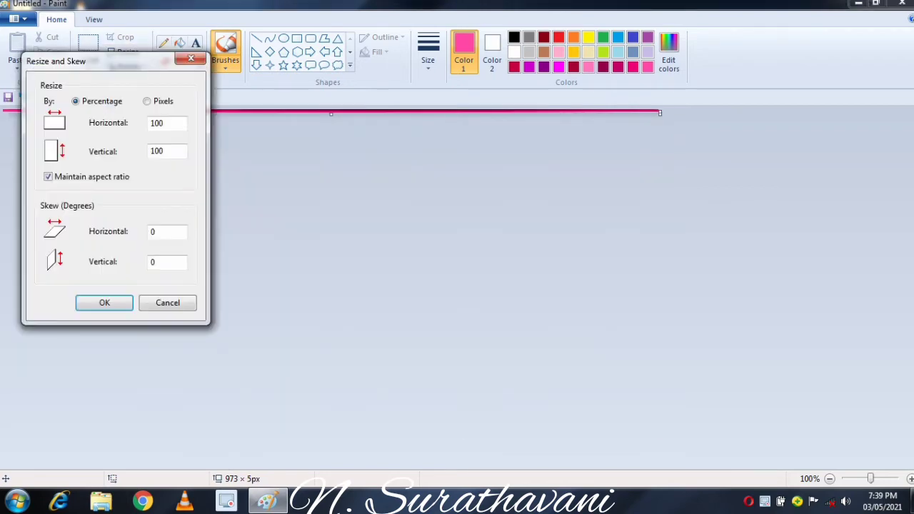
pyautogui.click(147, 101)
pyautogui.click(166, 150)
pyautogui.click(48, 176)
pyautogui.click(109, 302)
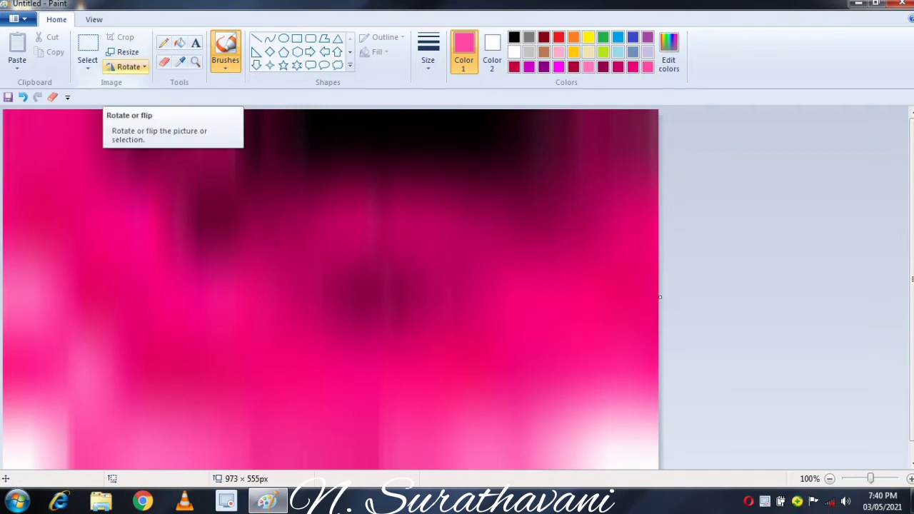
# Shorten the canvas to about 492 px high, then select the sky image and squash it vertically to about 347 px
pyautogui.click(88, 46)
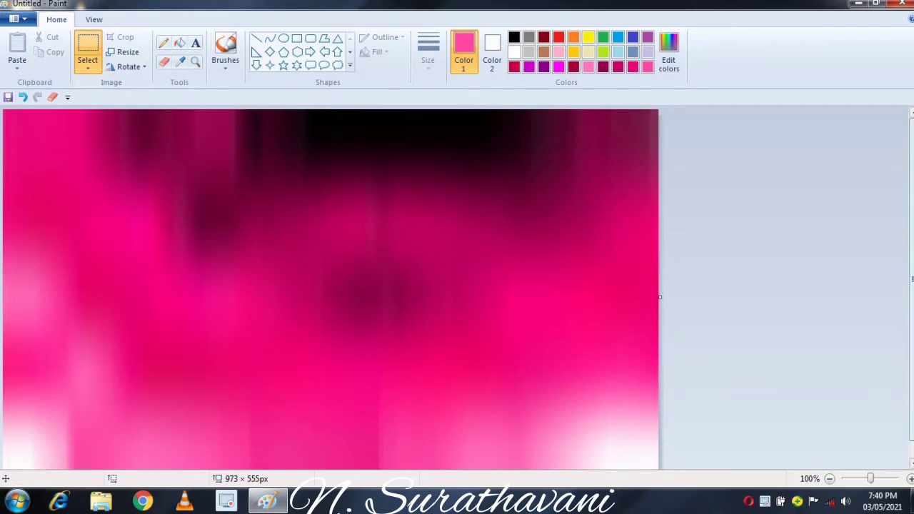
pyautogui.moveTo(911, 278); pyautogui.dragTo(911, 296)
pyautogui.moveTo(331, 465); pyautogui.dragTo(331, 423)
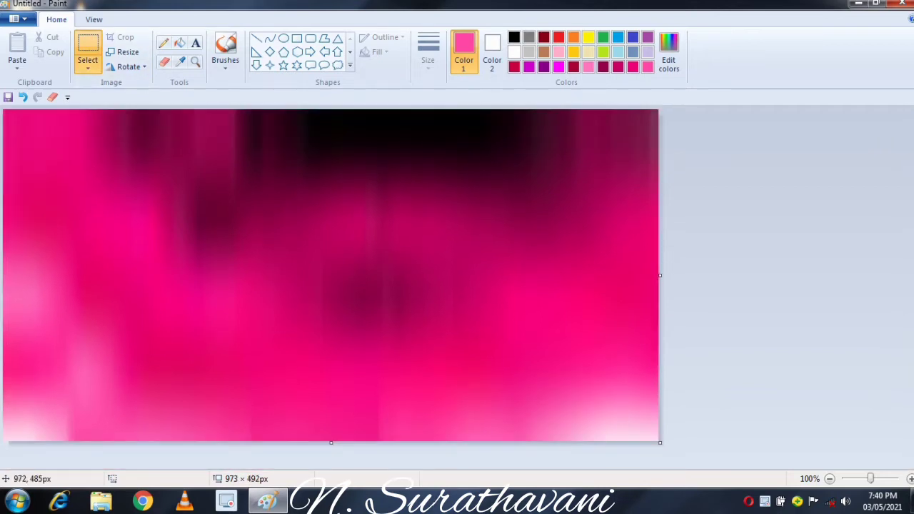
pyautogui.moveTo(659, 437); pyautogui.dragTo(3, 109)
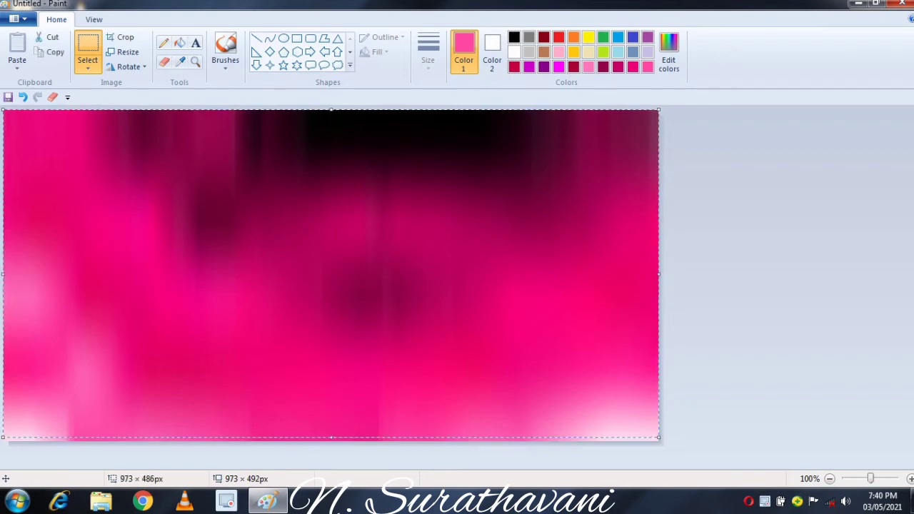
pyautogui.moveTo(331, 438); pyautogui.dragTo(331, 344)
# Copy the squashed sky selection, paste it, and rotate the pasted copy by 180°
pyautogui.click(50, 53)
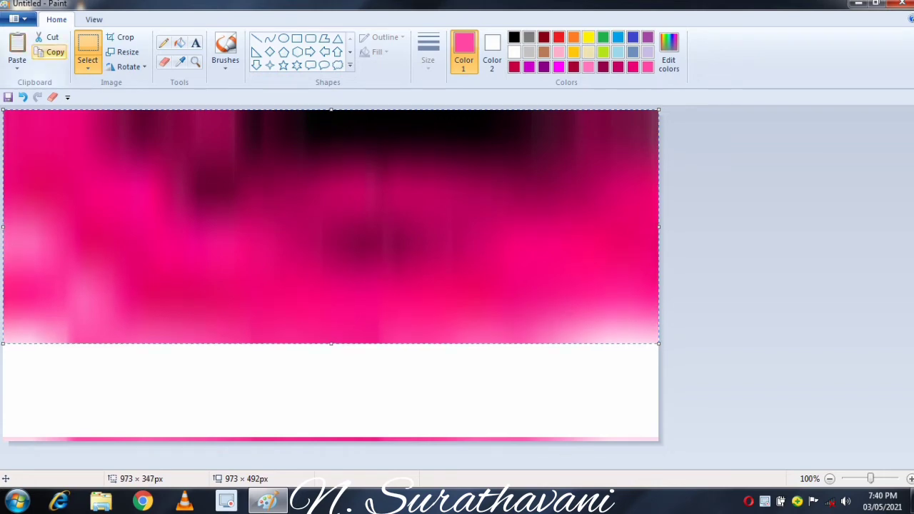
pyautogui.click(17, 45)
pyautogui.click(128, 67)
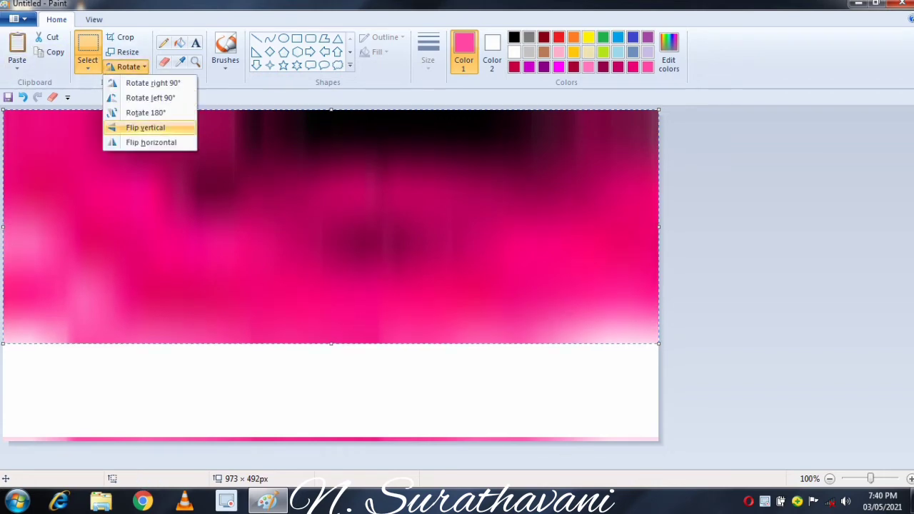
pyautogui.click(146, 113)
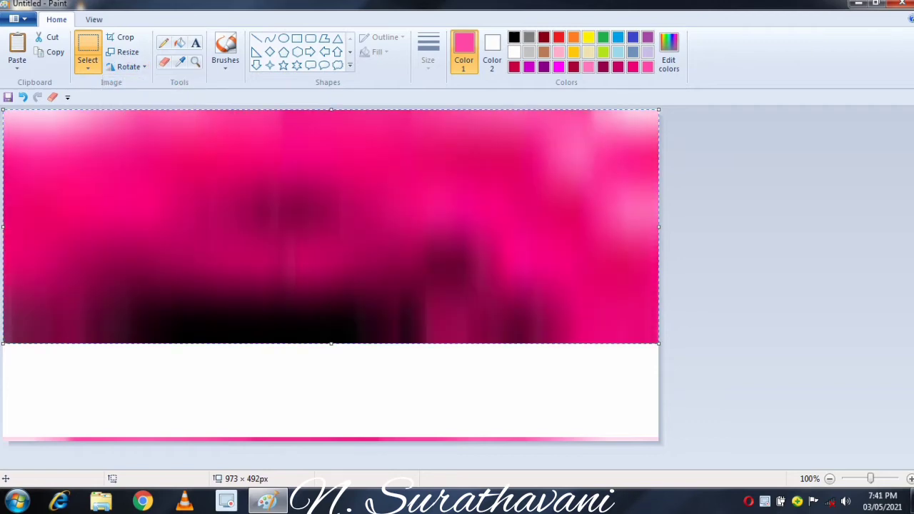
# Place the rotated copy beneath the sky as a reflection, squashing it to about 199 px high, and deselect it
pyautogui.moveTo(427, 185); pyautogui.dragTo(425, 362)
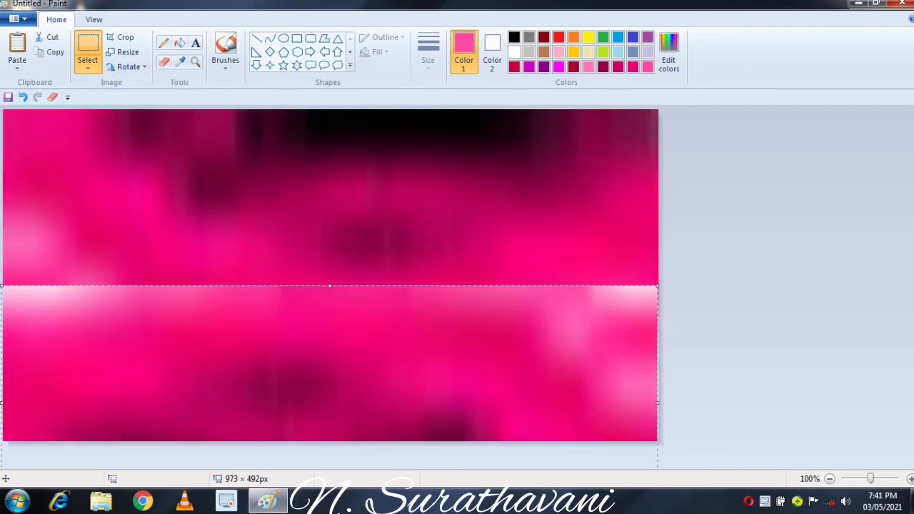
pyautogui.moveTo(330, 285); pyautogui.dragTo(330, 335)
pyautogui.moveTo(343, 377); pyautogui.dragTo(343, 328)
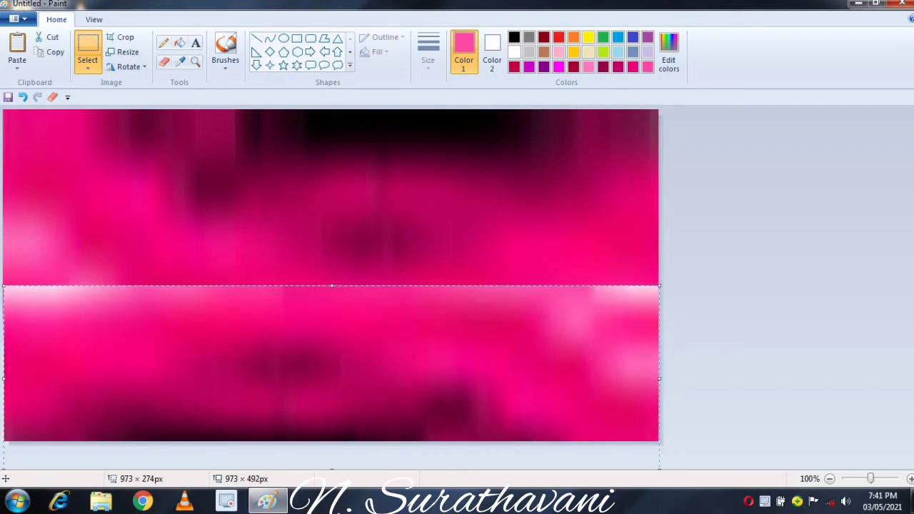
pyautogui.moveTo(331, 286); pyautogui.dragTo(331, 337)
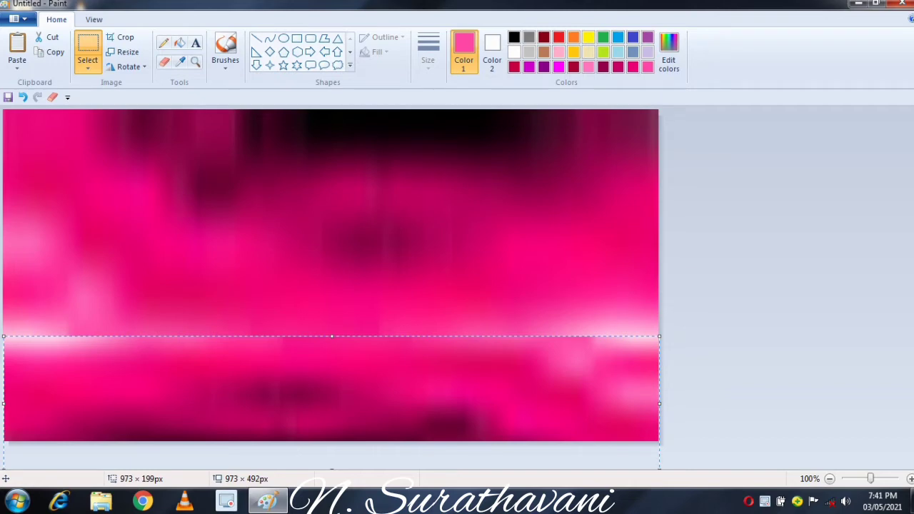
pyautogui.click(463, 238)
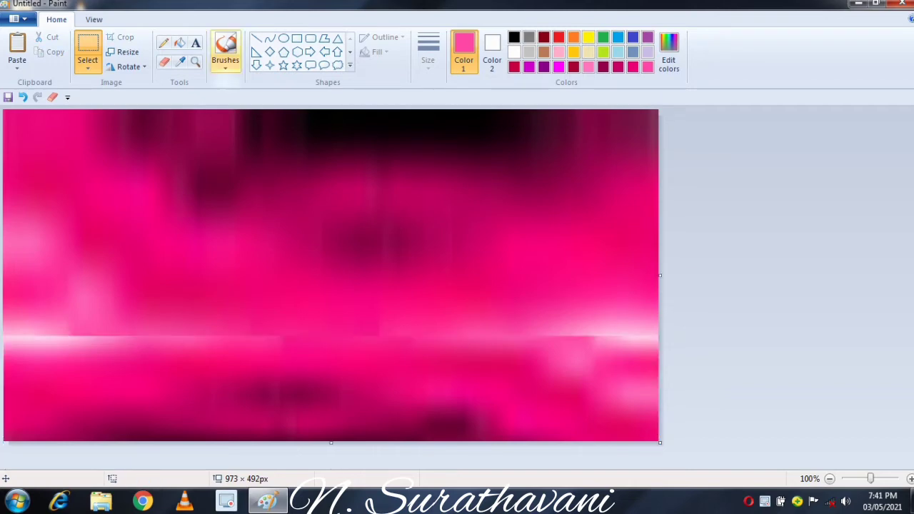
# Set up the plain round brush with a thick stroke and the dark color RGB 43, 0, 21
pyautogui.click(669, 54)
pyautogui.moveTo(603, 198); pyautogui.dragTo(603, 270)
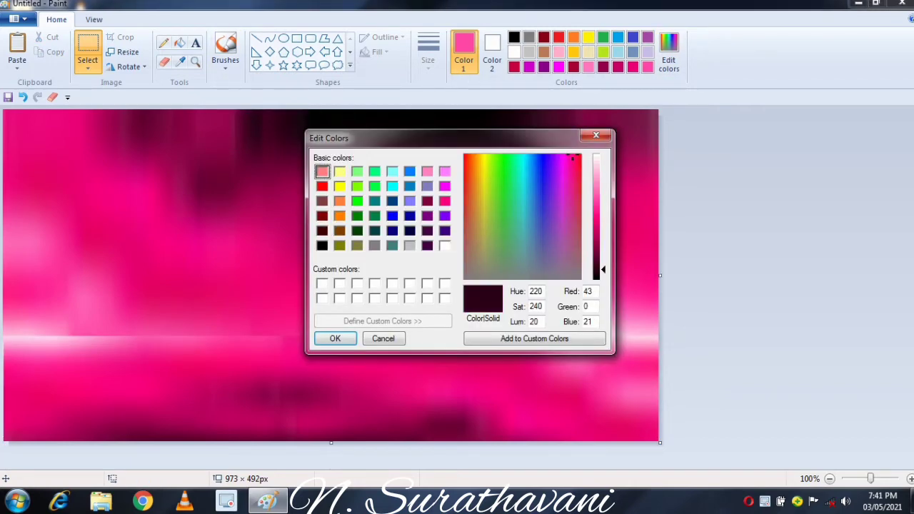
pyautogui.click(335, 339)
pyautogui.click(225, 63)
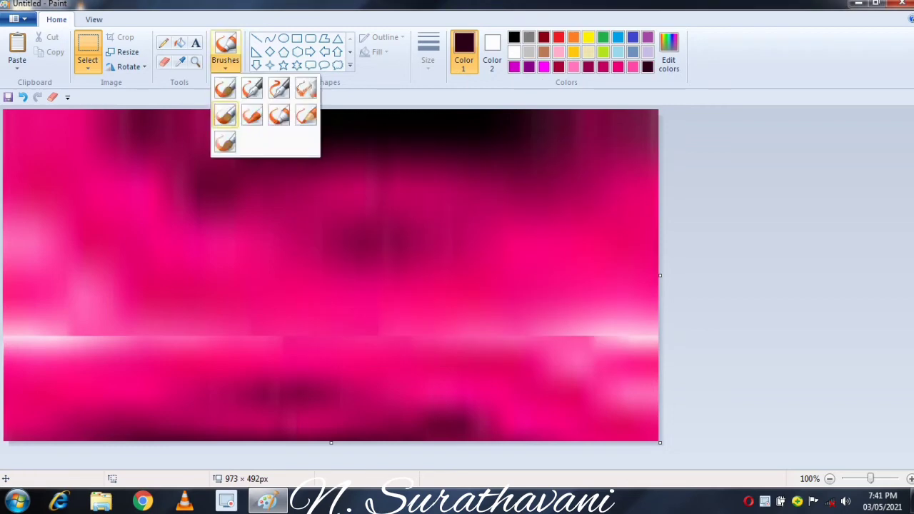
pyautogui.click(224, 87)
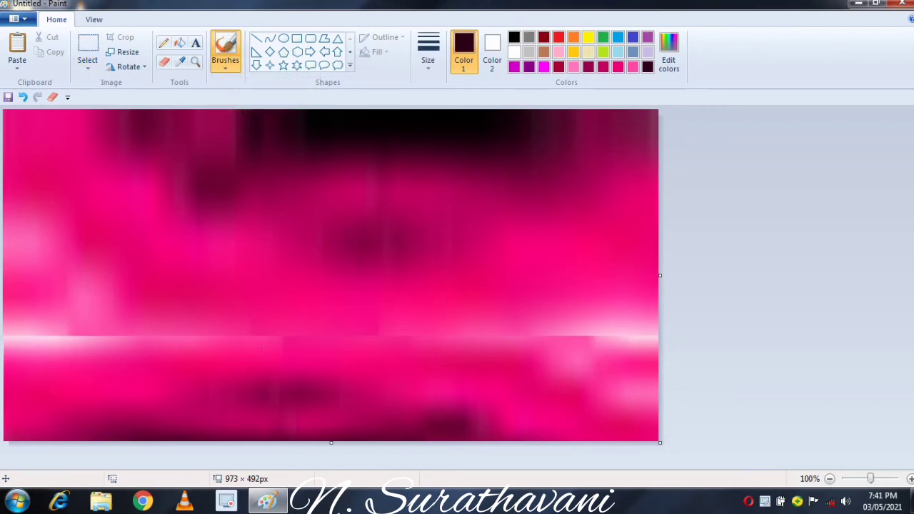
pyautogui.click(428, 53)
pyautogui.click(460, 172)
# Draw two dark curved outlines of a winding river, from a point on the horizon down to the picture's bottom edge
pyautogui.moveTo(261, 338)
pyautogui.mouseDown()
pyautogui.moveTo(264, 375)
pyautogui.moveTo(207, 433)
pyautogui.mouseUp()
pyautogui.hotkey('ctrl', 'z')
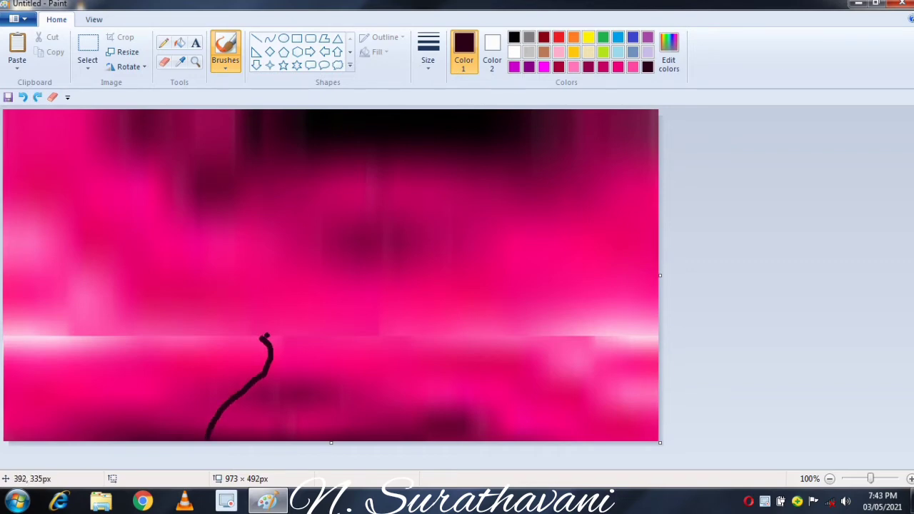
pyautogui.moveTo(265, 335)
pyautogui.mouseDown()
pyautogui.moveTo(358, 384)
pyautogui.moveTo(352, 410)
pyautogui.moveTo(404, 441)
pyautogui.mouseUp()
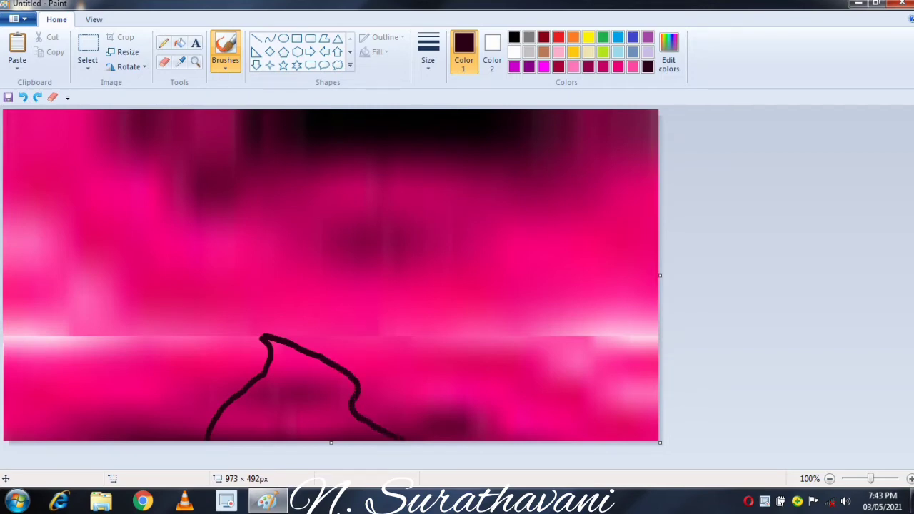
# Fill the ground left of the river with dark brush strokes, from the horizon down to the bottom edge
pyautogui.moveTo(46, 359)
pyautogui.mouseDown()
pyautogui.moveTo(136, 392)
pyautogui.moveTo(56, 405)
pyautogui.moveTo(56, 425)
pyautogui.moveTo(75, 433)
pyautogui.moveTo(4, 414)
pyautogui.moveTo(115, 402)
pyautogui.moveTo(43, 362)
pyautogui.moveTo(3, 355)
pyautogui.moveTo(102, 355)
pyautogui.mouseUp()
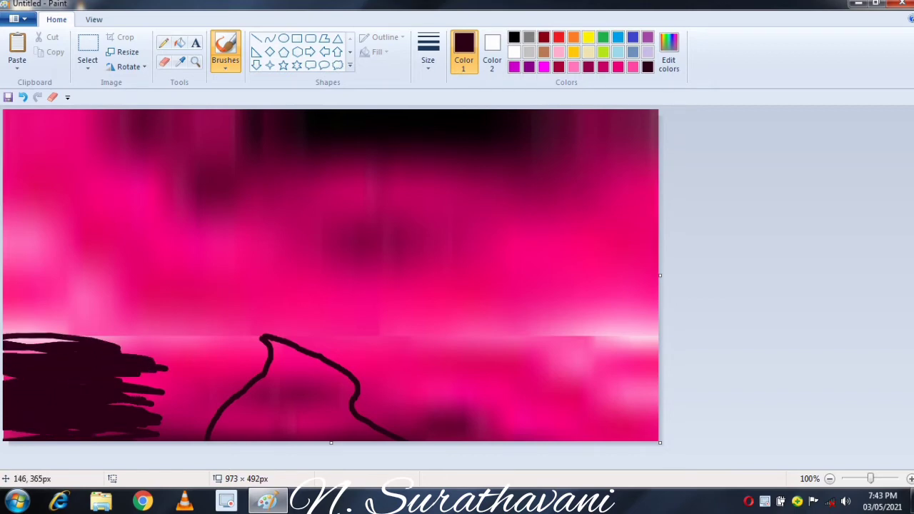
pyautogui.moveTo(8, 434)
pyautogui.mouseDown()
pyautogui.moveTo(107, 433)
pyautogui.moveTo(131, 413)
pyautogui.moveTo(215, 381)
pyautogui.moveTo(48, 386)
pyautogui.moveTo(42, 352)
pyautogui.moveTo(122, 346)
pyautogui.moveTo(21, 341)
pyautogui.mouseUp()
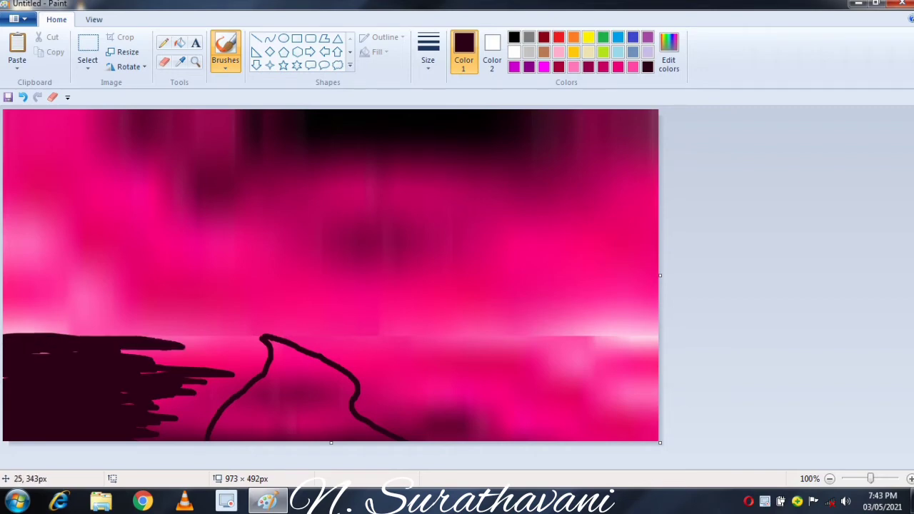
pyautogui.moveTo(89, 369)
pyautogui.mouseDown()
pyautogui.moveTo(232, 349)
pyautogui.moveTo(115, 348)
pyautogui.moveTo(216, 340)
pyautogui.moveTo(88, 341)
pyautogui.moveTo(218, 363)
pyautogui.moveTo(139, 398)
pyautogui.moveTo(97, 389)
pyautogui.moveTo(124, 395)
pyautogui.mouseUp()
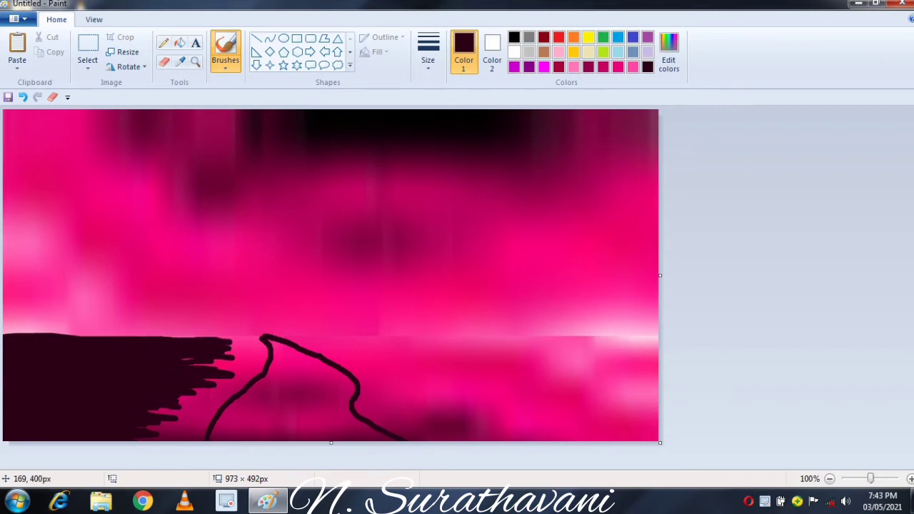
pyautogui.moveTo(218, 338)
pyautogui.mouseDown()
pyautogui.moveTo(249, 333)
pyautogui.moveTo(230, 343)
pyautogui.moveTo(259, 347)
pyautogui.moveTo(200, 413)
pyautogui.moveTo(129, 428)
pyautogui.moveTo(182, 445)
pyautogui.mouseUp()
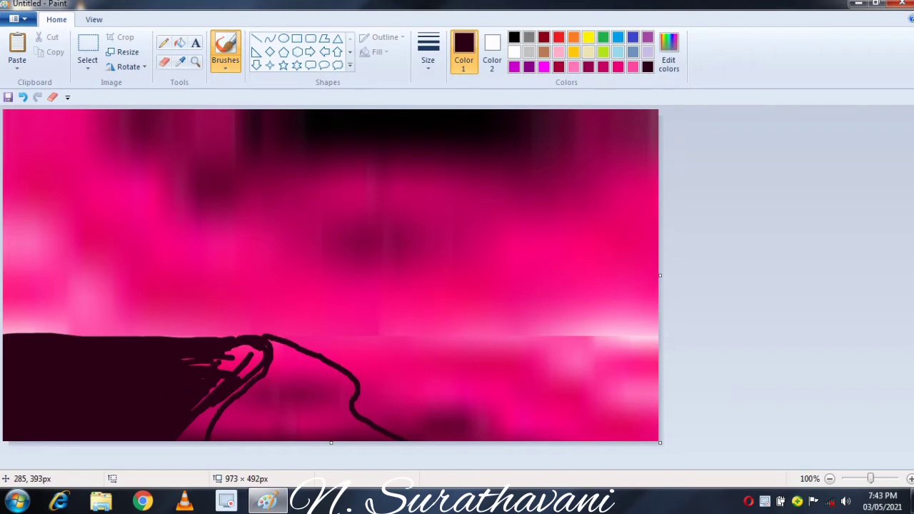
pyautogui.moveTo(196, 375)
pyautogui.mouseDown()
pyautogui.moveTo(228, 353)
pyautogui.moveTo(193, 350)
pyautogui.moveTo(238, 352)
pyautogui.moveTo(264, 337)
pyautogui.moveTo(209, 422)
pyautogui.mouseUp()
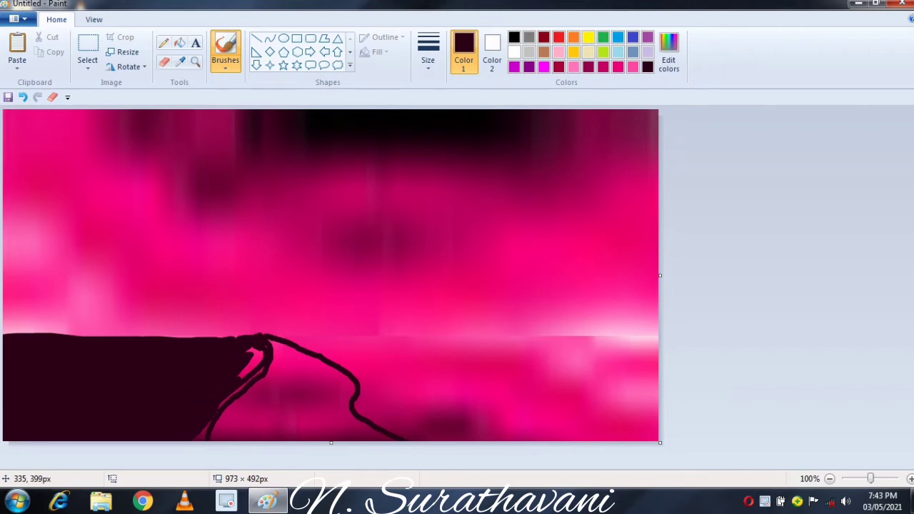
pyautogui.moveTo(270, 366)
pyautogui.mouseDown()
pyautogui.moveTo(252, 370)
pyautogui.moveTo(258, 358)
pyautogui.moveTo(204, 431)
pyautogui.mouseUp()
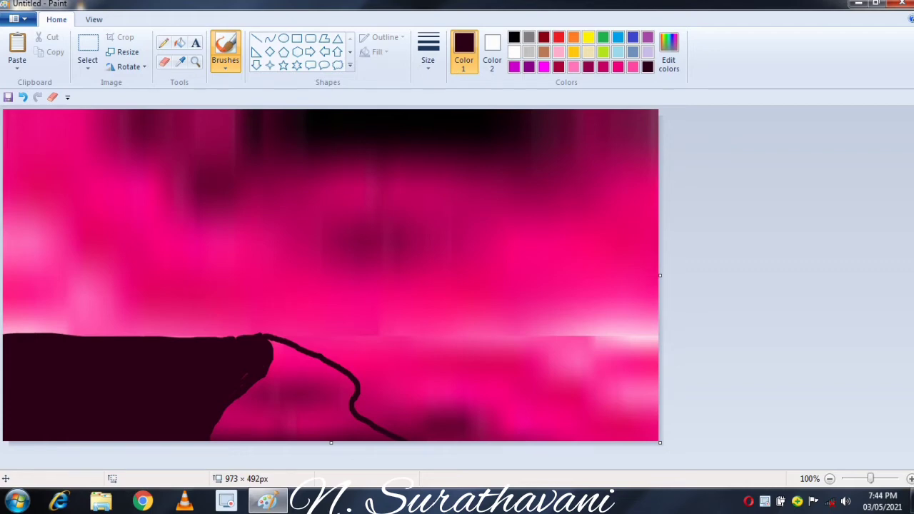
# Roughly block in the ground right of the river with dark horizontal brush strokes below the horizon
pyautogui.moveTo(410, 416)
pyautogui.mouseDown()
pyautogui.moveTo(584, 365)
pyautogui.moveTo(666, 363)
pyautogui.moveTo(636, 407)
pyautogui.moveTo(405, 379)
pyautogui.moveTo(516, 376)
pyautogui.moveTo(588, 412)
pyautogui.moveTo(532, 423)
pyautogui.moveTo(640, 427)
pyautogui.moveTo(597, 440)
pyautogui.moveTo(569, 373)
pyautogui.moveTo(406, 346)
pyautogui.moveTo(611, 371)
pyautogui.mouseUp()
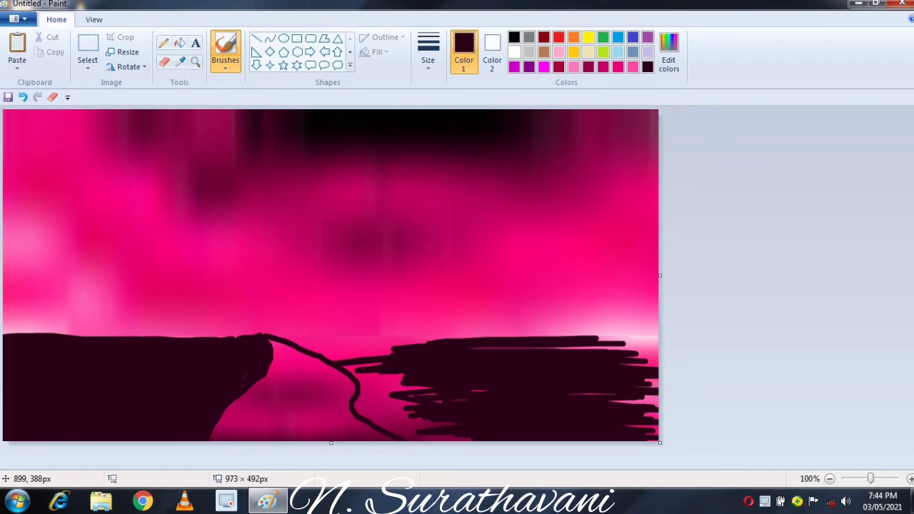
pyautogui.moveTo(533, 367)
pyautogui.mouseDown()
pyautogui.moveTo(658, 340)
pyautogui.moveTo(476, 344)
pyautogui.moveTo(659, 336)
pyautogui.moveTo(377, 347)
pyautogui.mouseUp()
pyautogui.moveTo(378, 347)
pyautogui.mouseDown()
pyautogui.moveTo(436, 381)
pyautogui.moveTo(330, 410)
pyautogui.mouseUp()
pyautogui.moveTo(330, 411); pyautogui.dragTo(411, 428)
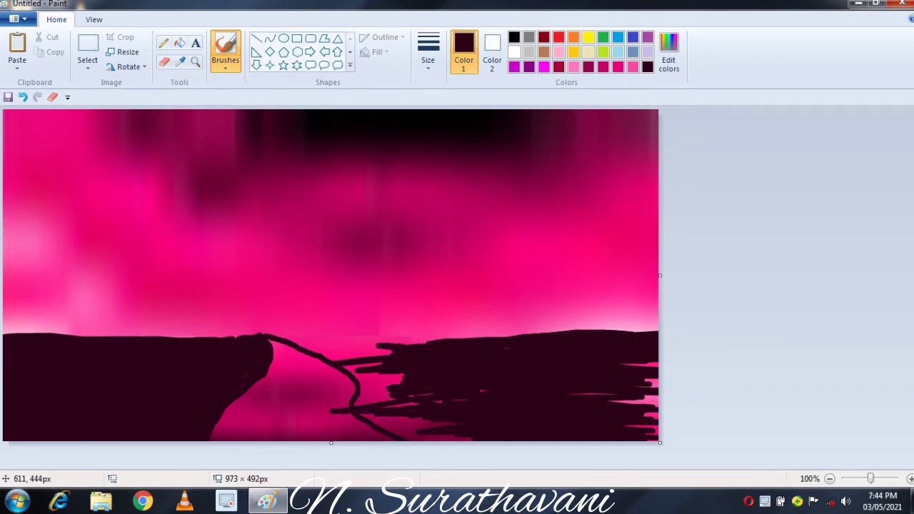
pyautogui.hotkey('ctrl', 'z')
# Finish the dark ground right of the river, painting out to the picture's right edge and up to the river outline
pyautogui.moveTo(553, 365)
pyautogui.mouseDown()
pyautogui.moveTo(668, 348)
pyautogui.moveTo(644, 370)
pyautogui.moveTo(662, 385)
pyautogui.moveTo(661, 416)
pyautogui.moveTo(661, 402)
pyautogui.moveTo(609, 401)
pyautogui.moveTo(659, 364)
pyautogui.mouseUp()
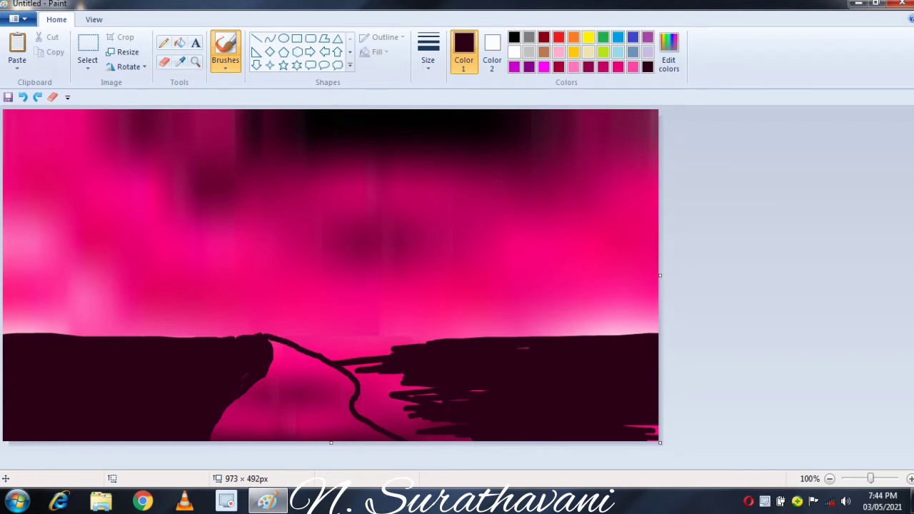
pyautogui.moveTo(664, 426)
pyautogui.mouseDown()
pyautogui.moveTo(645, 430)
pyautogui.moveTo(657, 433)
pyautogui.mouseUp()
pyautogui.moveTo(391, 355)
pyautogui.mouseDown()
pyautogui.moveTo(286, 334)
pyautogui.moveTo(422, 341)
pyautogui.moveTo(357, 348)
pyautogui.moveTo(408, 380)
pyautogui.moveTo(414, 390)
pyautogui.moveTo(404, 394)
pyautogui.moveTo(439, 436)
pyautogui.moveTo(404, 434)
pyautogui.moveTo(458, 426)
pyautogui.mouseUp()
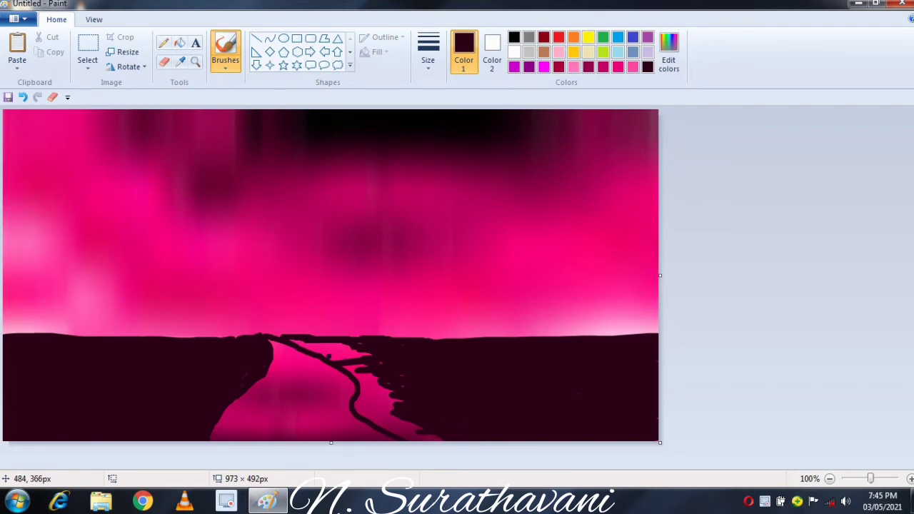
pyautogui.moveTo(293, 343)
pyautogui.mouseDown()
pyautogui.moveTo(318, 359)
pyautogui.moveTo(341, 345)
pyautogui.moveTo(370, 369)
pyautogui.moveTo(375, 400)
pyautogui.moveTo(356, 367)
pyautogui.moveTo(398, 409)
pyautogui.mouseUp()
pyautogui.moveTo(432, 437)
pyautogui.mouseDown()
pyautogui.moveTo(418, 427)
pyautogui.moveTo(386, 437)
pyautogui.moveTo(377, 415)
pyautogui.mouseUp()
pyautogui.moveTo(390, 417)
pyautogui.mouseDown()
pyautogui.moveTo(360, 397)
pyautogui.moveTo(382, 405)
pyautogui.mouseUp()
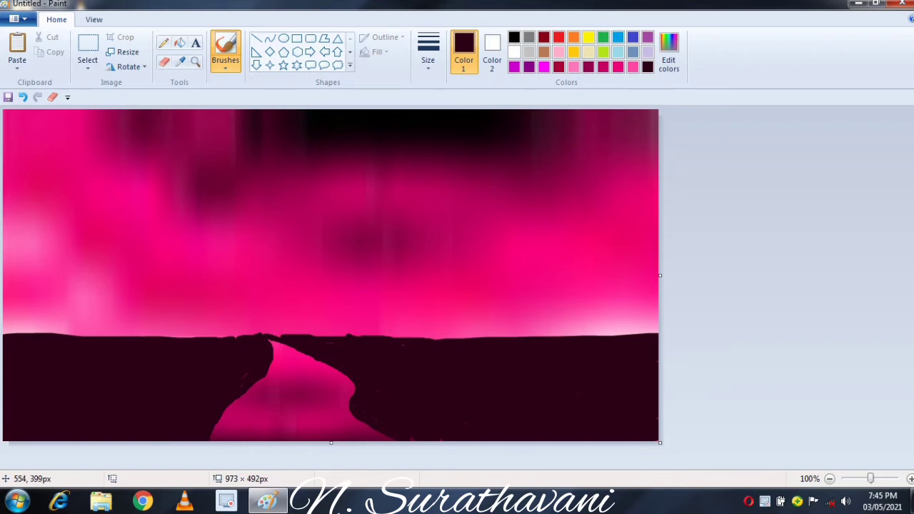
# Widen the canvas to 1323 px and draw a dark vertical trunk in the new blank area with a thicker Pencil
pyautogui.moveTo(661, 275); pyautogui.dragTo(895, 275)
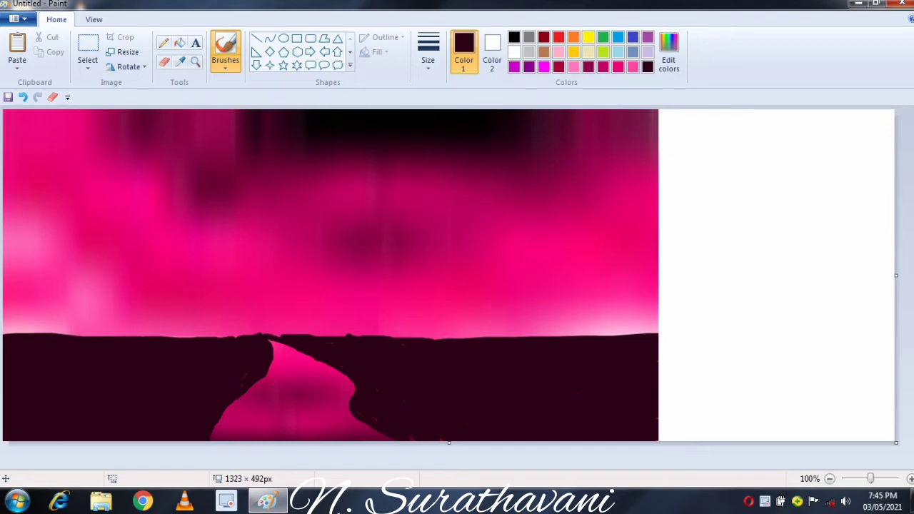
pyautogui.click(163, 43)
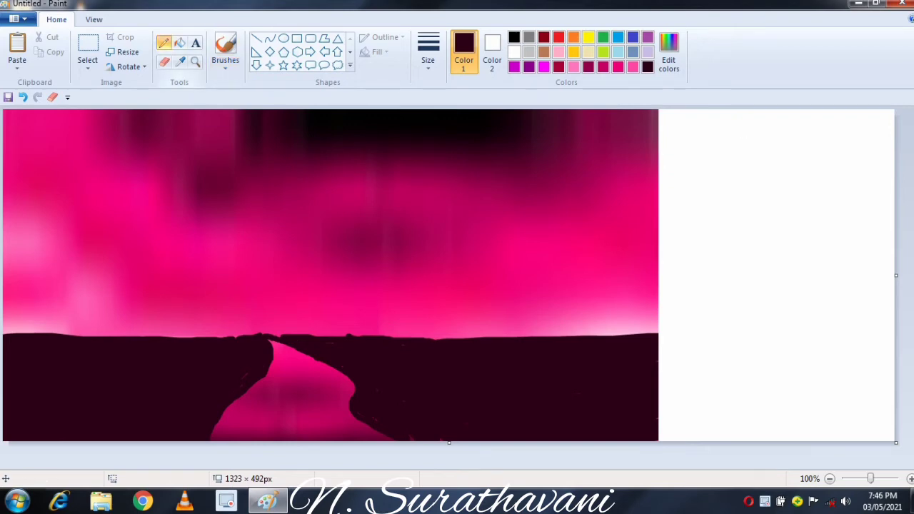
pyautogui.click(429, 53)
pyautogui.click(459, 91)
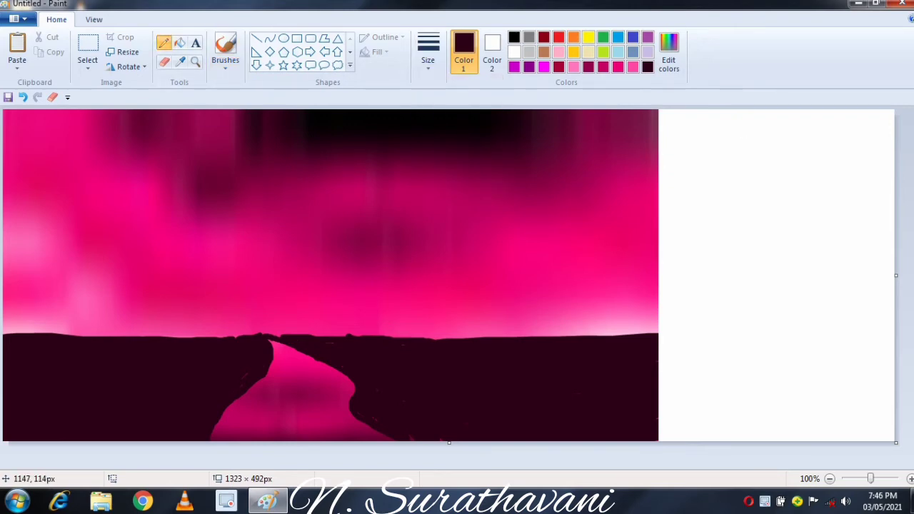
pyautogui.moveTo(771, 164); pyautogui.dragTo(775, 316)
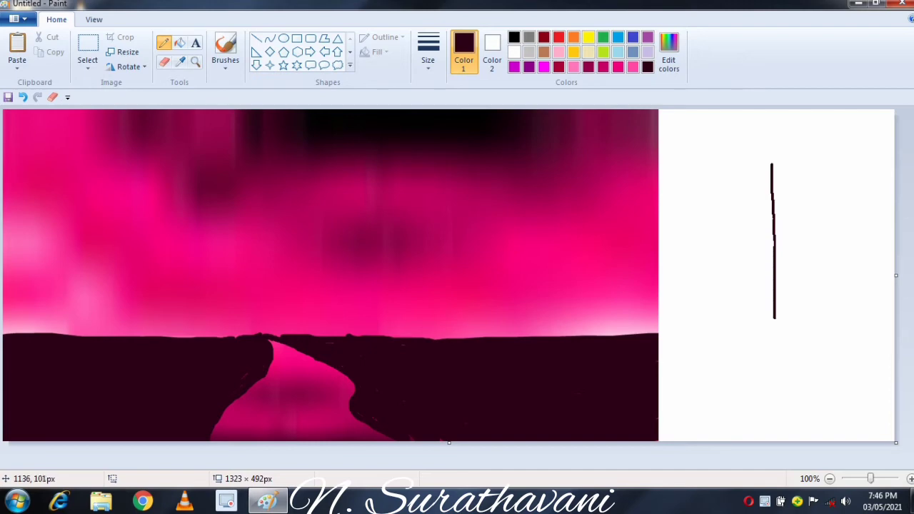
# Draw a jagged, tapering foliage outline down both sides of the trunk, redoing bad strokes and closing it above the trunk's base
pyautogui.moveTo(757, 175)
pyautogui.mouseDown()
pyautogui.moveTo(760, 196)
pyautogui.moveTo(743, 215)
pyautogui.mouseUp()
pyautogui.hotkey('ctrl', 'z')
pyautogui.moveTo(764, 187); pyautogui.dragTo(745, 208)
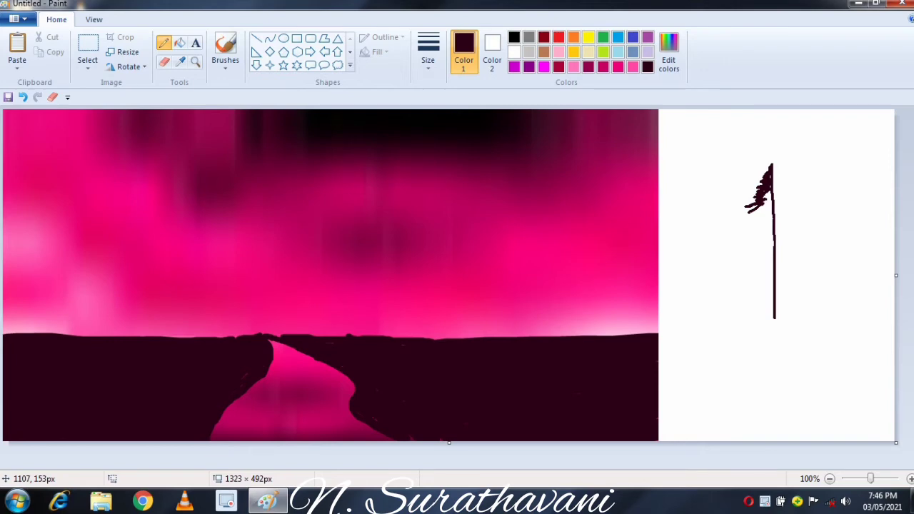
pyautogui.hotkey('ctrl', 'z')
pyautogui.moveTo(762, 212)
pyautogui.mouseDown()
pyautogui.moveTo(750, 224)
pyautogui.moveTo(756, 279)
pyautogui.mouseUp()
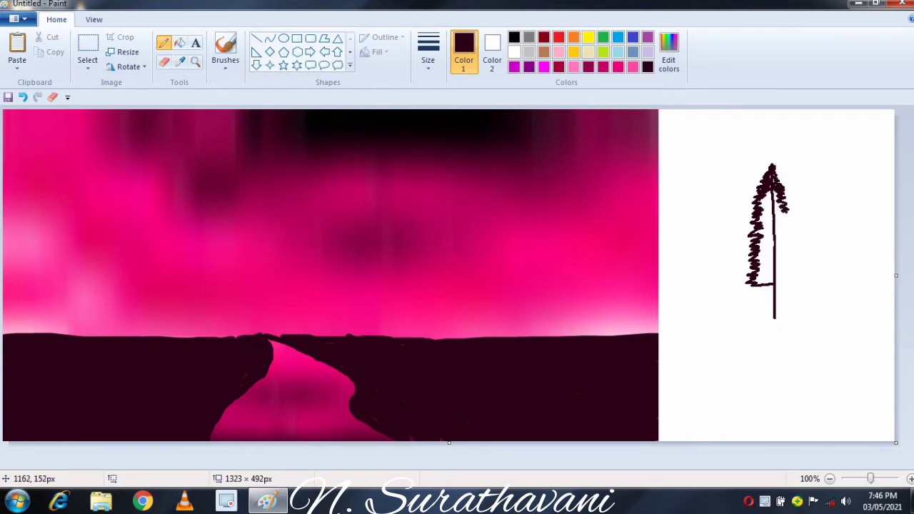
pyautogui.moveTo(788, 213)
pyautogui.mouseDown()
pyautogui.moveTo(783, 229)
pyautogui.moveTo(792, 235)
pyautogui.mouseUp()
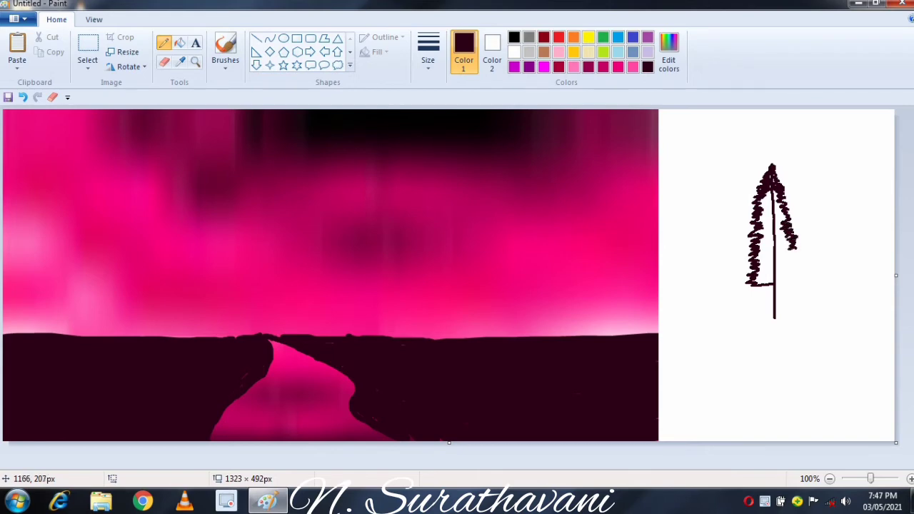
pyautogui.hotkey('ctrl', 'z')
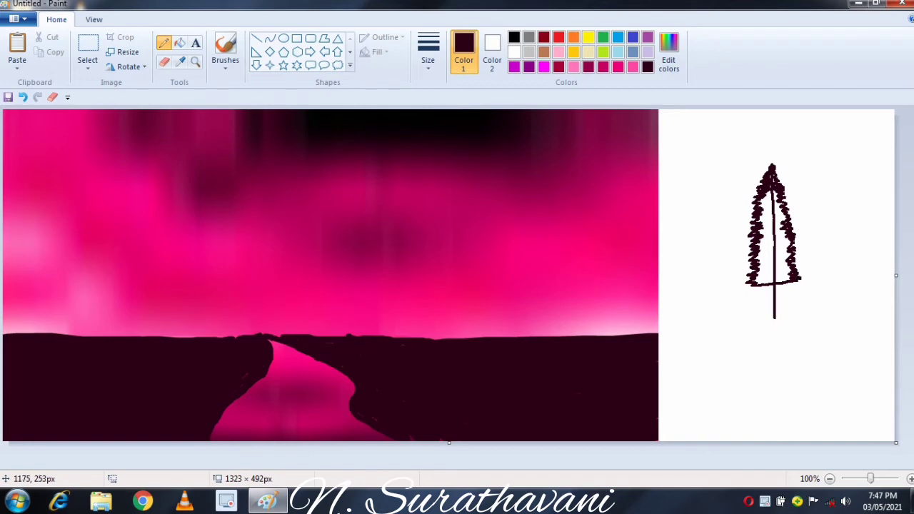
# Fill both halves of the tree's foliage outline with the dark colour
pyautogui.click(180, 43)
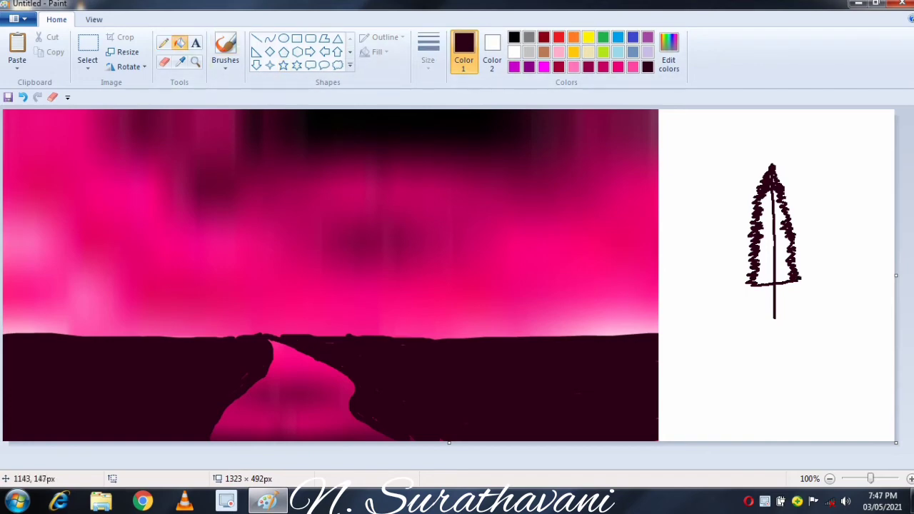
pyautogui.click(766, 214)
pyautogui.click(782, 222)
pyautogui.click(164, 42)
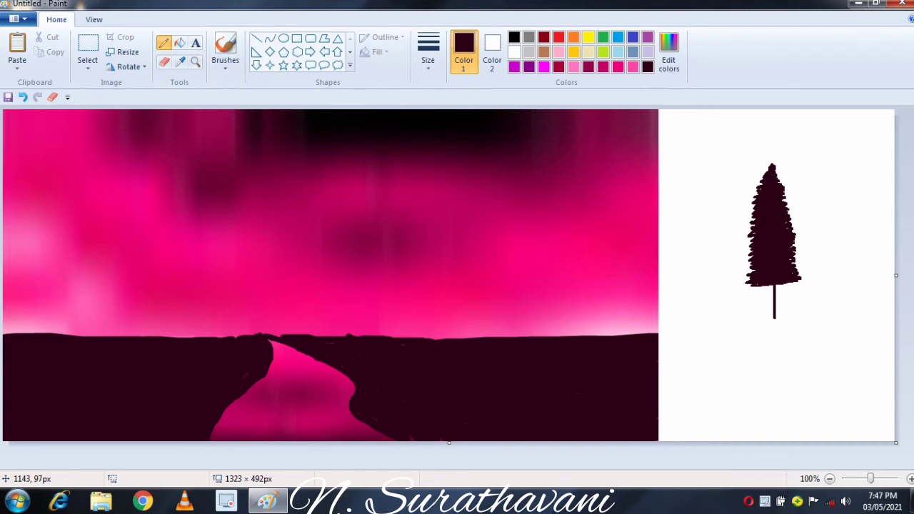
# Copy the finished tree with transparent selection and place a copy at the landscape's far left edge, sunk into the dark ground
pyautogui.click(87, 50)
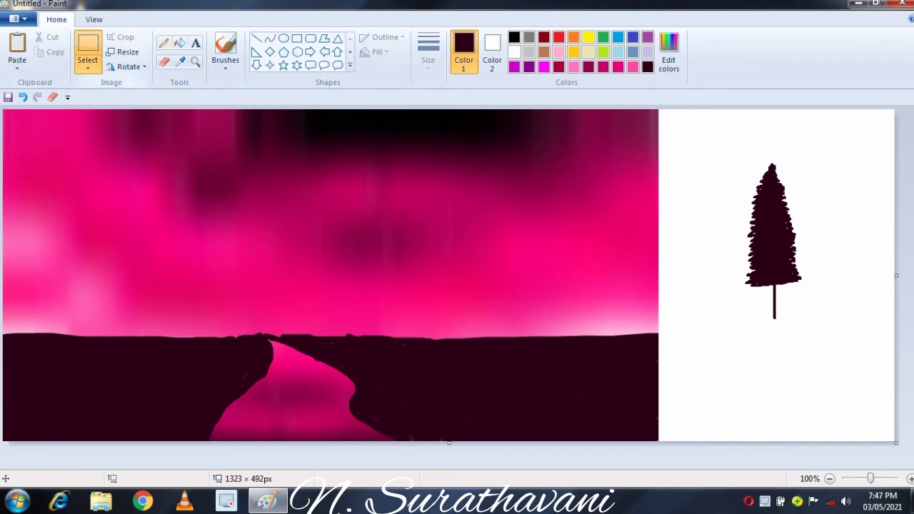
pyautogui.moveTo(723, 133); pyautogui.dragTo(843, 370)
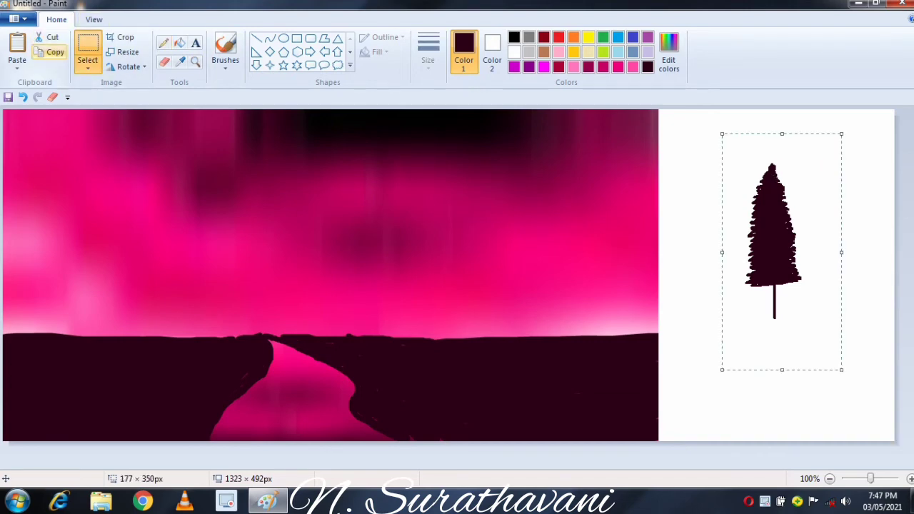
pyautogui.click(55, 52)
pyautogui.click(17, 45)
pyautogui.click(87, 68)
pyautogui.click(96, 190)
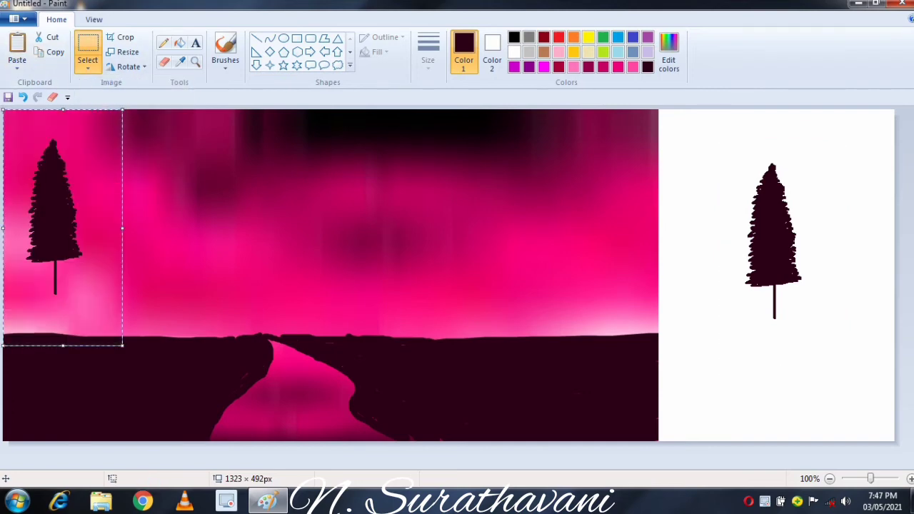
pyautogui.moveTo(97, 222); pyautogui.dragTo(60, 361)
# Paste three more tree copies side by side along the left horizon, sinking them to different depths so their heights vary
pyautogui.click(54, 52)
pyautogui.click(17, 45)
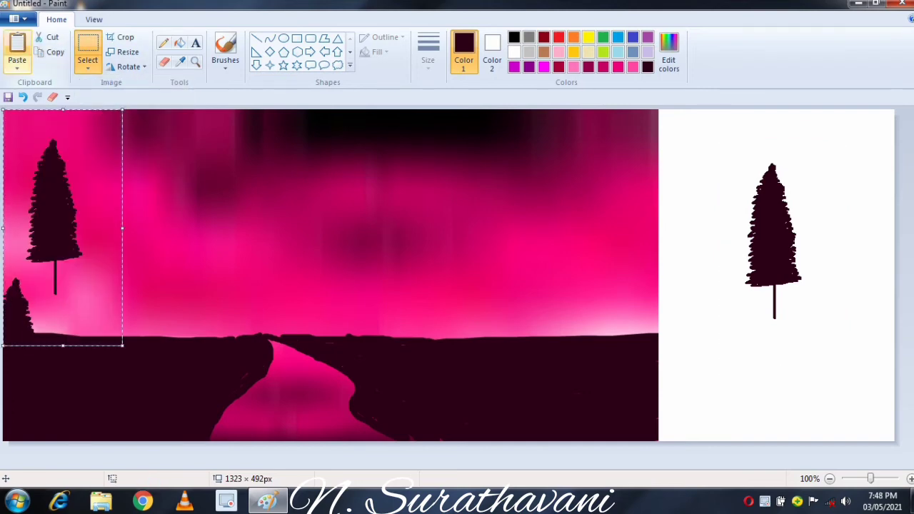
pyautogui.moveTo(66, 212); pyautogui.dragTo(59, 322)
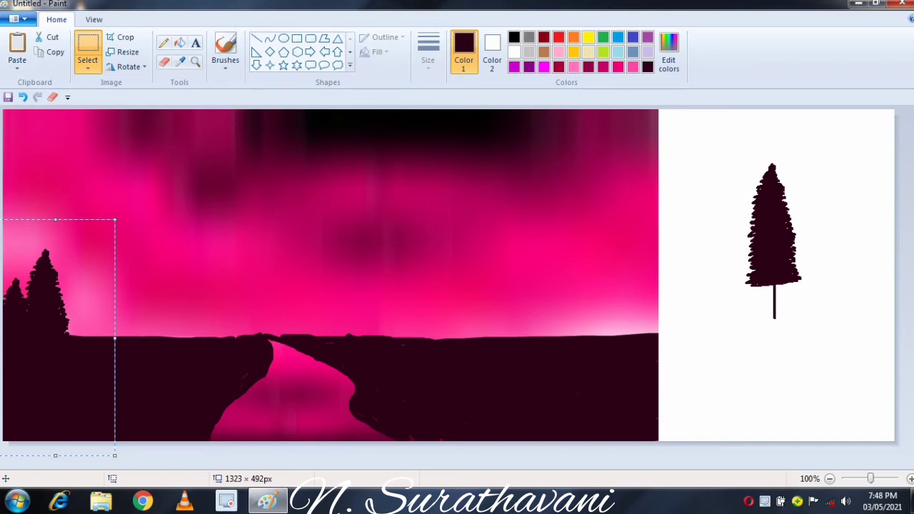
pyautogui.click(17, 44)
pyautogui.moveTo(64, 215); pyautogui.dragTo(85, 297)
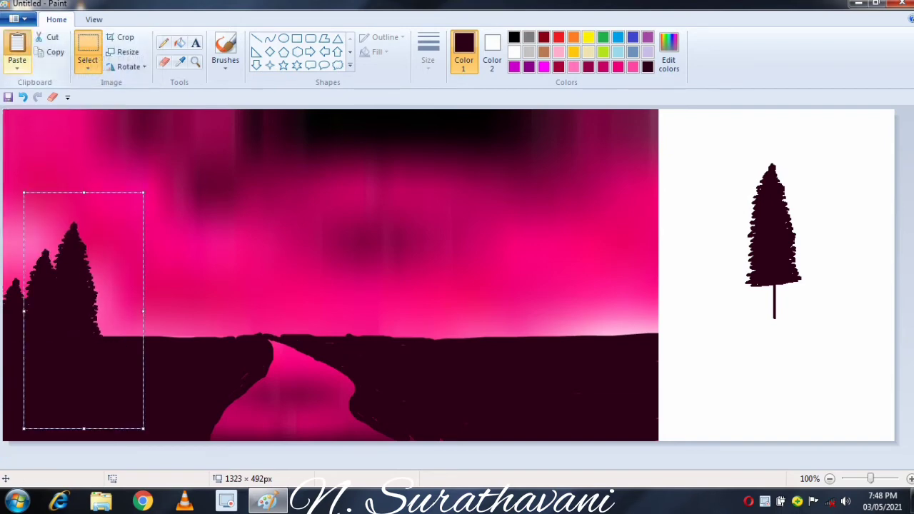
pyautogui.click(17, 45)
pyautogui.moveTo(40, 202); pyautogui.dragTo(110, 323)
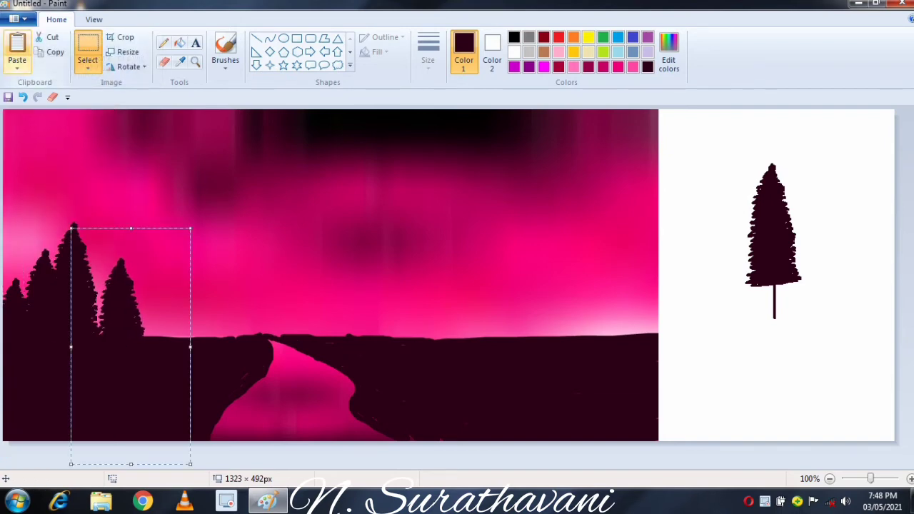
# Add two shorter tree copies right of the left group, sinking each deeper into the ground toward the river
pyautogui.click(17, 44)
pyautogui.moveTo(69, 229); pyautogui.dragTo(179, 381)
pyautogui.click(17, 44)
pyautogui.moveTo(96, 221); pyautogui.dragTo(224, 377)
pyautogui.click(734, 133)
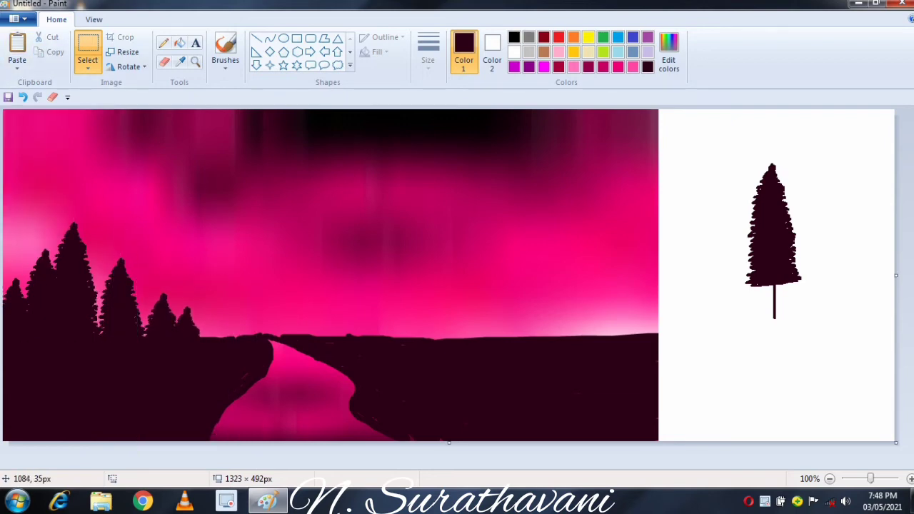
# Copy just the upper part of the tree and place three small treetops along the horizon toward the river's far end
pyautogui.moveTo(730, 132); pyautogui.dragTo(803, 204)
pyautogui.click(51, 52)
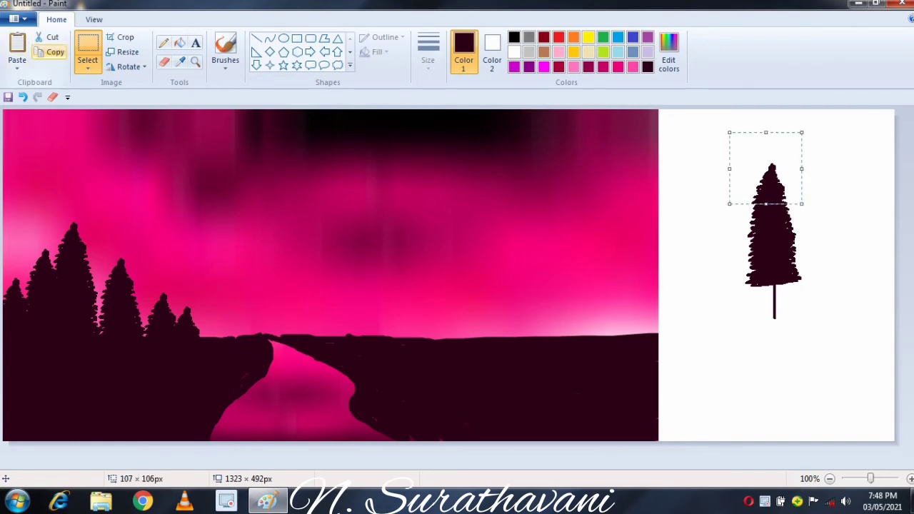
pyautogui.click(17, 45)
pyautogui.moveTo(42, 146); pyautogui.dragTo(204, 321)
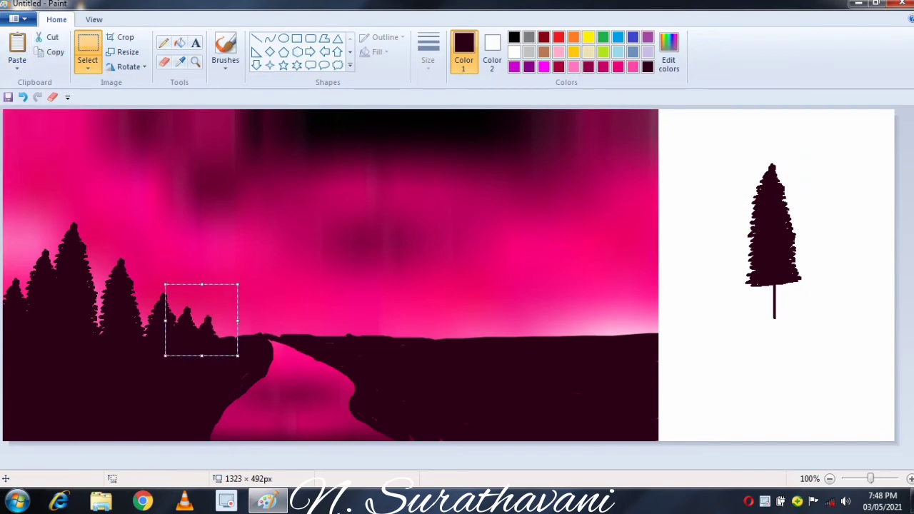
pyautogui.click(17, 44)
pyautogui.moveTo(39, 146); pyautogui.dragTo(222, 318)
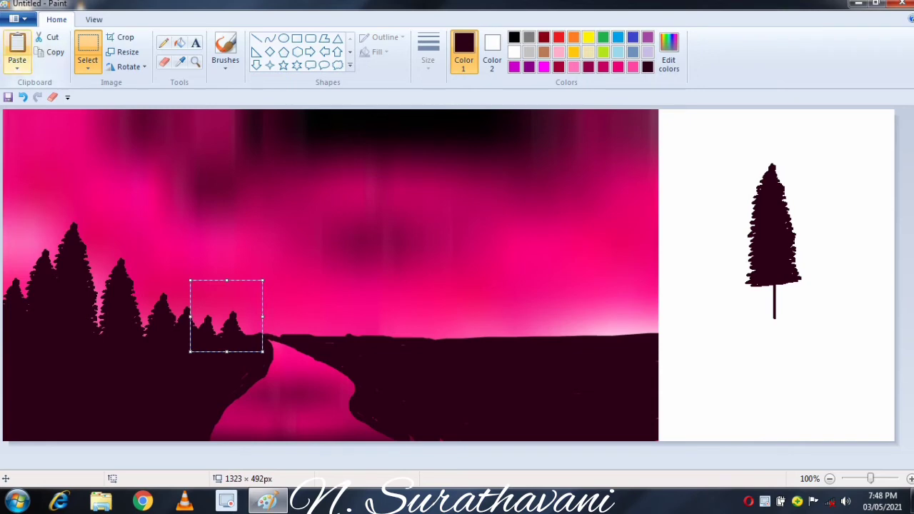
pyautogui.click(18, 45)
pyautogui.moveTo(38, 145); pyautogui.dragTo(241, 324)
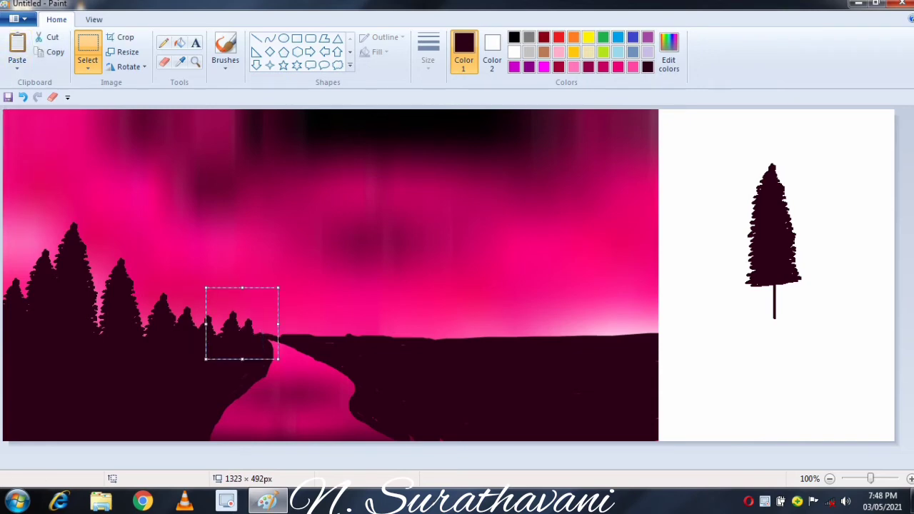
# Place three tiny treetops on the horizon around the point where the river begins, using a smaller copied tip
pyautogui.click(17, 44)
pyautogui.moveTo(75, 182); pyautogui.dragTo(278, 325)
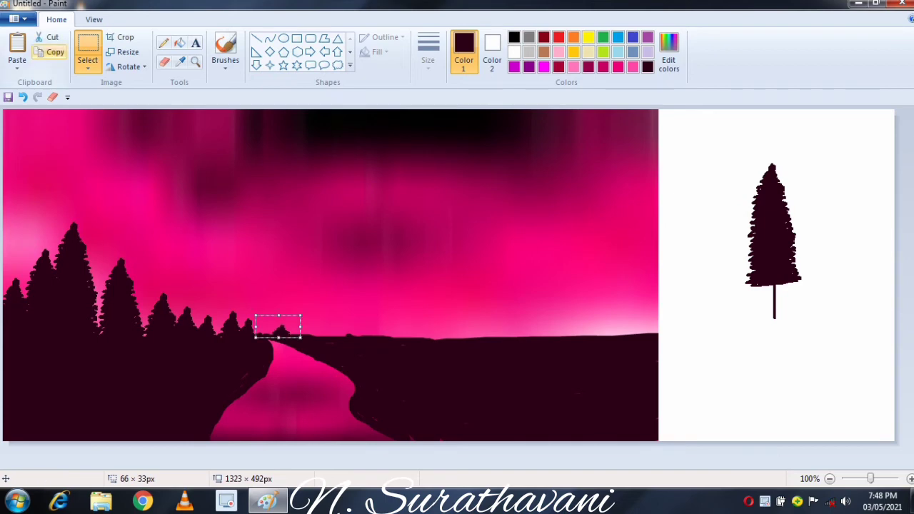
pyautogui.click(50, 51)
pyautogui.click(17, 44)
pyautogui.moveTo(27, 126); pyautogui.dragTo(264, 332)
pyautogui.click(17, 45)
pyautogui.moveTo(39, 128); pyautogui.dragTo(319, 341)
# Place three small, narrow trees of varied height on the horizon just right of the river's far end
pyautogui.click(17, 44)
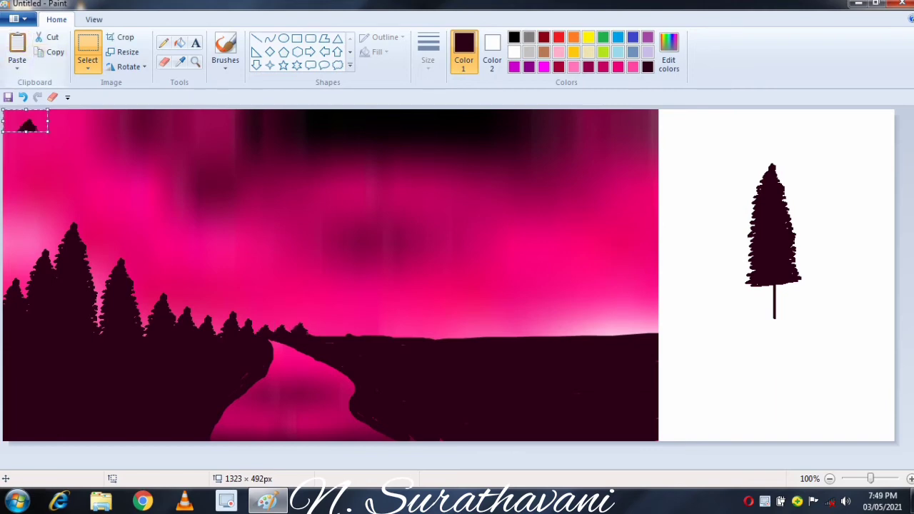
pyautogui.moveTo(27, 125); pyautogui.dragTo(314, 302)
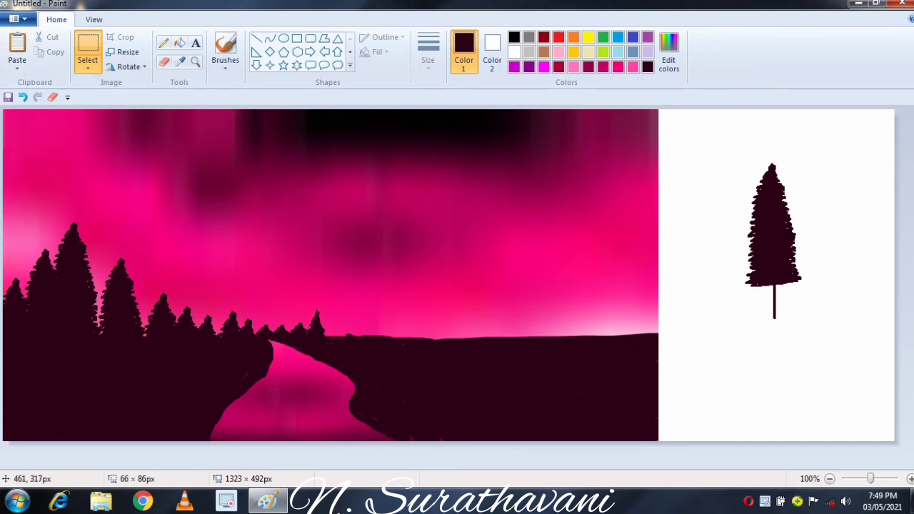
pyautogui.click(17, 44)
pyautogui.moveTo(28, 143); pyautogui.dragTo(342, 333)
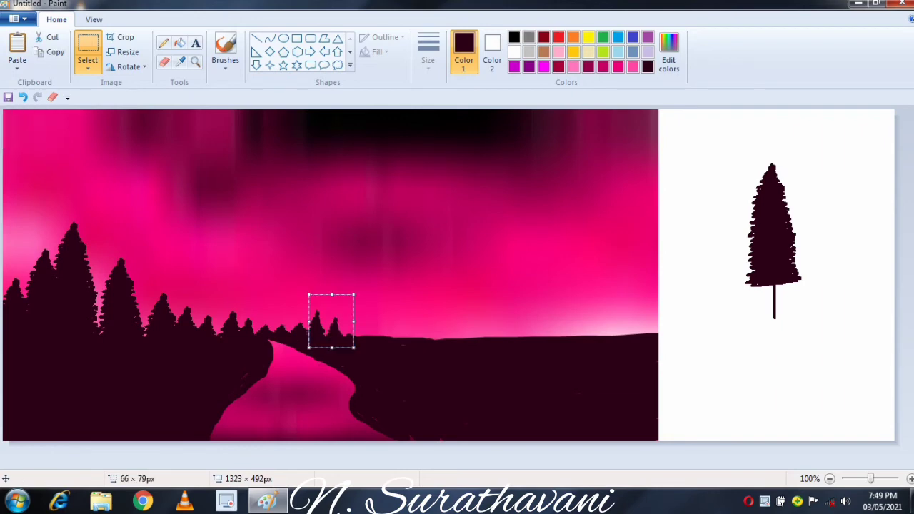
pyautogui.click(17, 44)
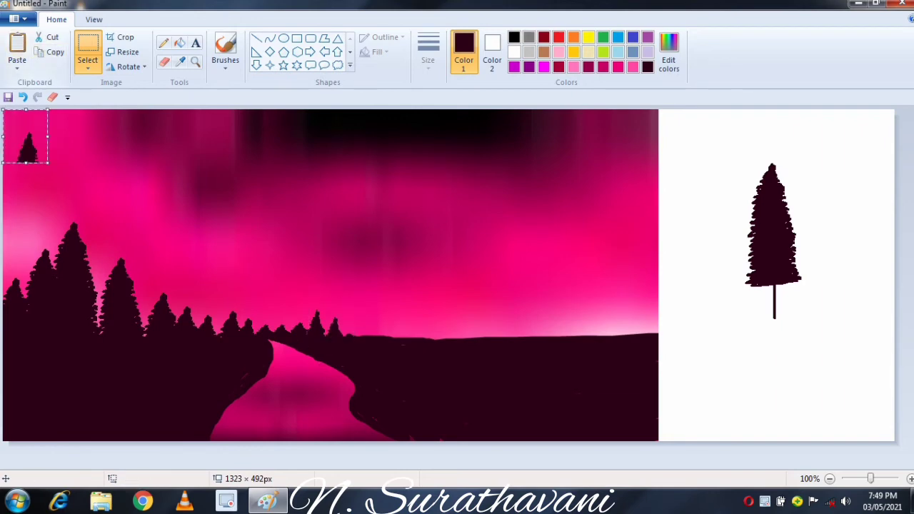
pyautogui.moveTo(27, 147); pyautogui.dragTo(350, 319)
# Continue the row rightward with one taller narrow tree, a very short one and a medium one on the horizon
pyautogui.click(17, 44)
pyautogui.moveTo(26, 163); pyautogui.dragTo(368, 318)
pyautogui.click(17, 45)
pyautogui.moveTo(39, 149); pyautogui.dragTo(397, 322)
pyautogui.click(18, 45)
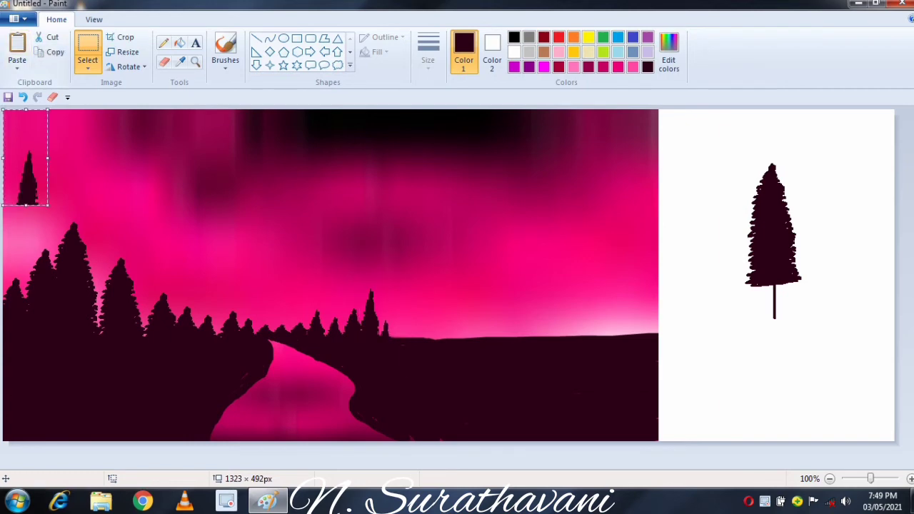
pyautogui.moveTo(24, 160); pyautogui.dragTo(404, 314)
pyautogui.click(427, 322)
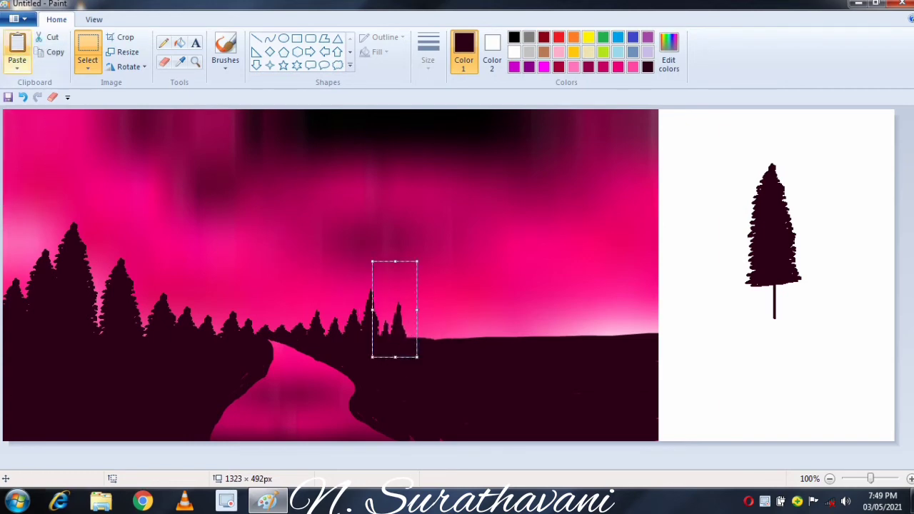
# Extend the row of narrow trees rightward with a short copy and a taller copy beside it
pyautogui.click(17, 45)
pyautogui.moveTo(17, 151); pyautogui.dragTo(405, 308)
pyautogui.hotkey('ctrl', 'z')
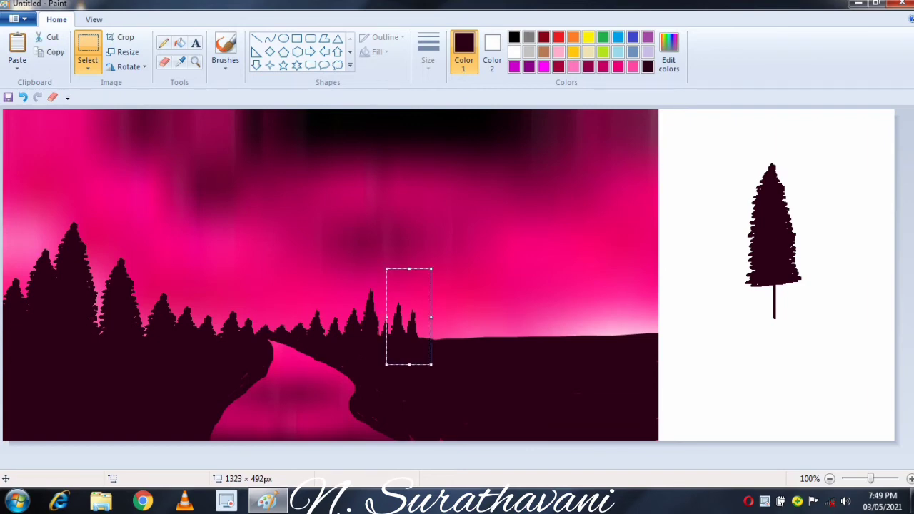
pyautogui.click(17, 44)
pyautogui.moveTo(29, 179); pyautogui.dragTo(437, 319)
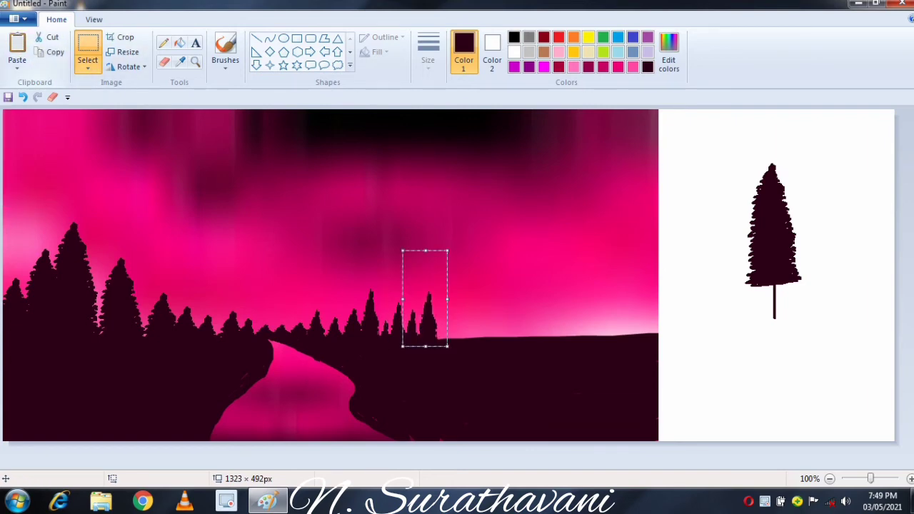
# Copy the whole tree again and place three large copies of varied height along the horizon right of the narrow trees
pyautogui.click(701, 137)
pyautogui.moveTo(700, 128); pyautogui.dragTo(867, 334)
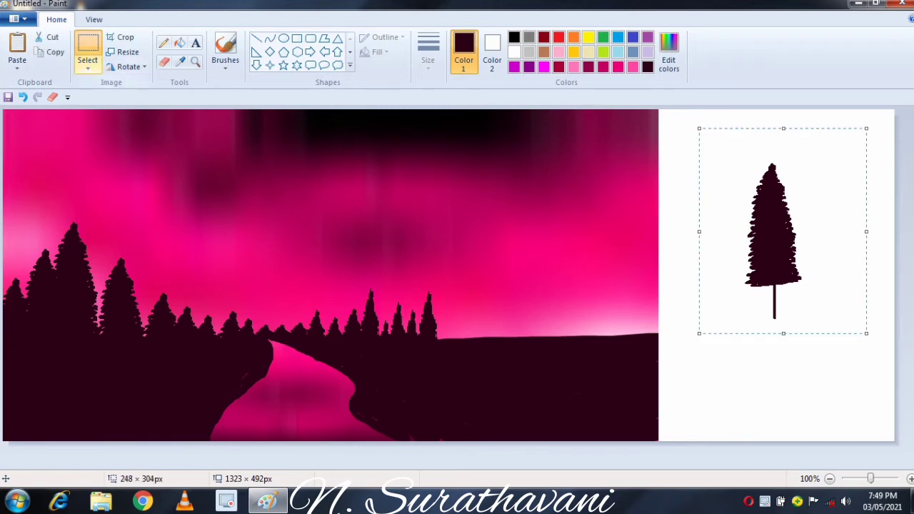
pyautogui.click(50, 52)
pyautogui.click(17, 44)
pyautogui.moveTo(88, 222); pyautogui.dragTo(470, 320)
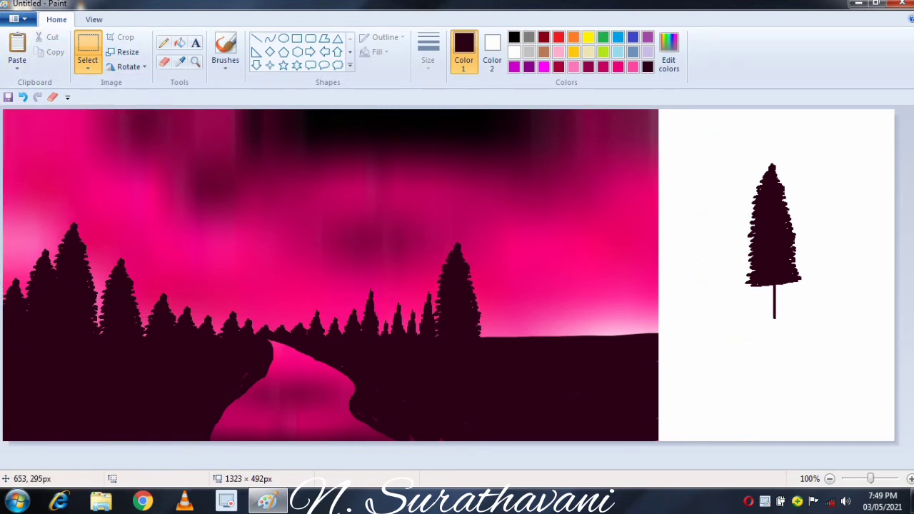
pyautogui.click(17, 44)
pyautogui.moveTo(85, 207); pyautogui.dragTo(506, 332)
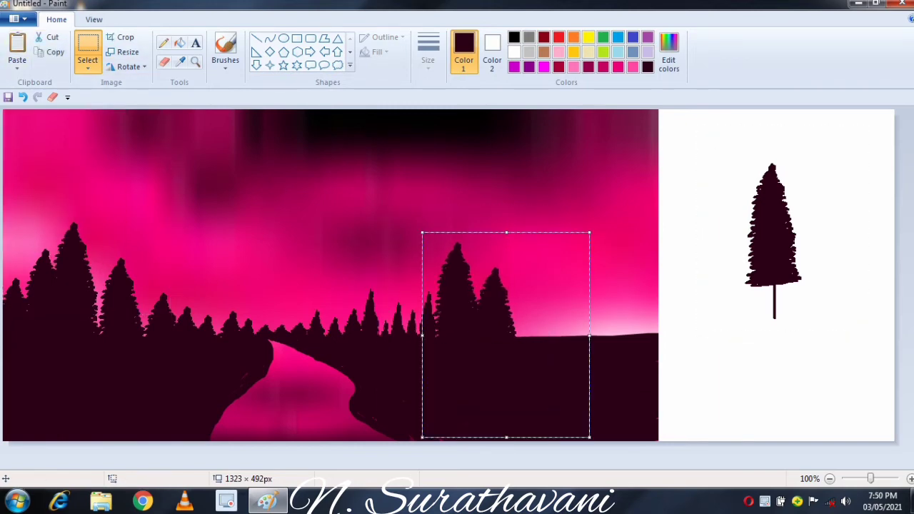
pyautogui.click(17, 44)
pyautogui.moveTo(85, 208); pyautogui.dragTo(537, 314)
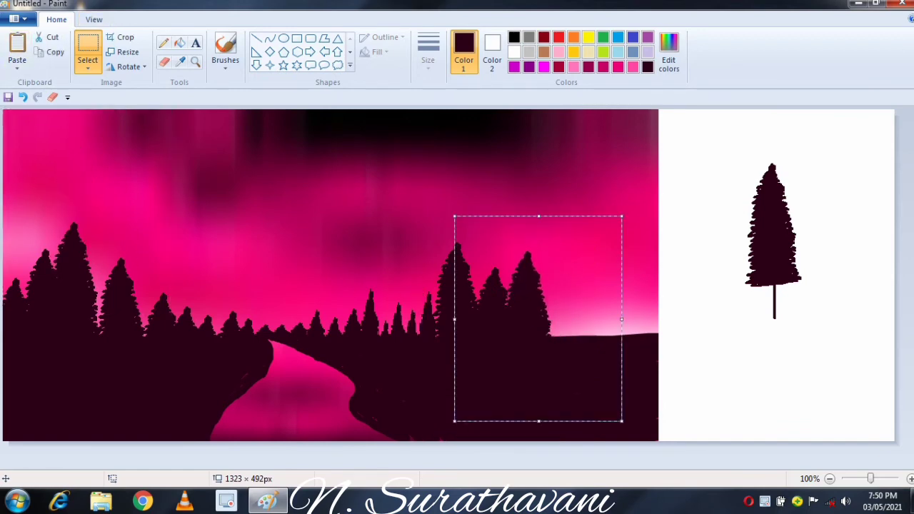
# Place three more large copies of the pine tree on the right horizon, the last one overlapping the painting's right edge
pyautogui.click(17, 44)
pyautogui.moveTo(86, 207); pyautogui.dragTo(579, 294)
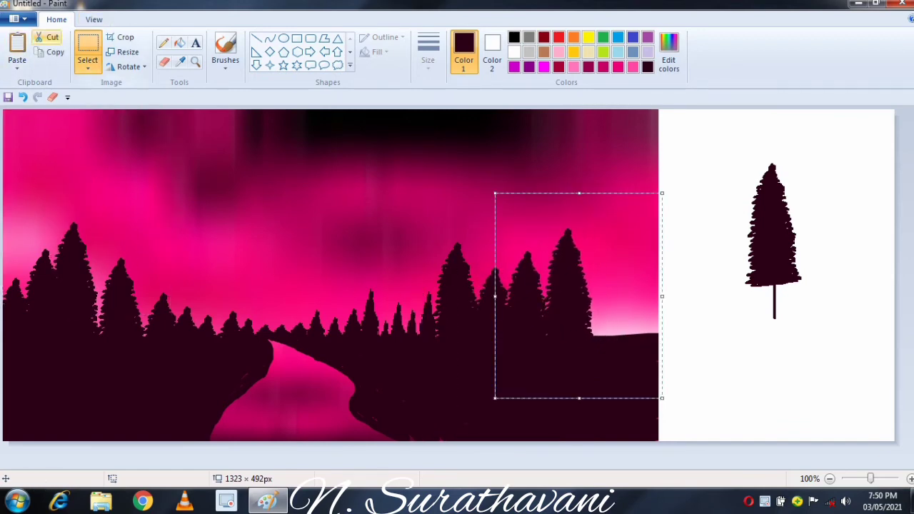
pyautogui.click(18, 44)
pyautogui.moveTo(86, 208); pyautogui.dragTo(618, 281)
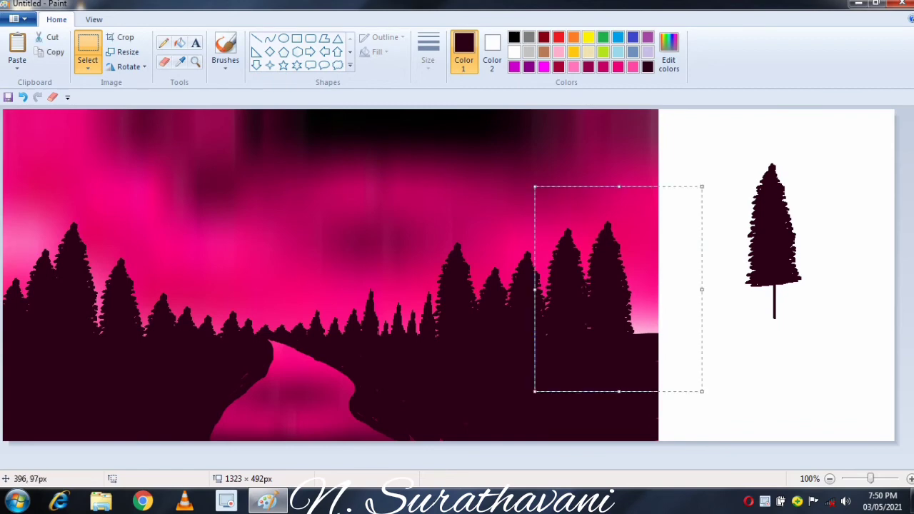
pyautogui.click(17, 45)
pyautogui.moveTo(86, 207); pyautogui.dragTo(657, 302)
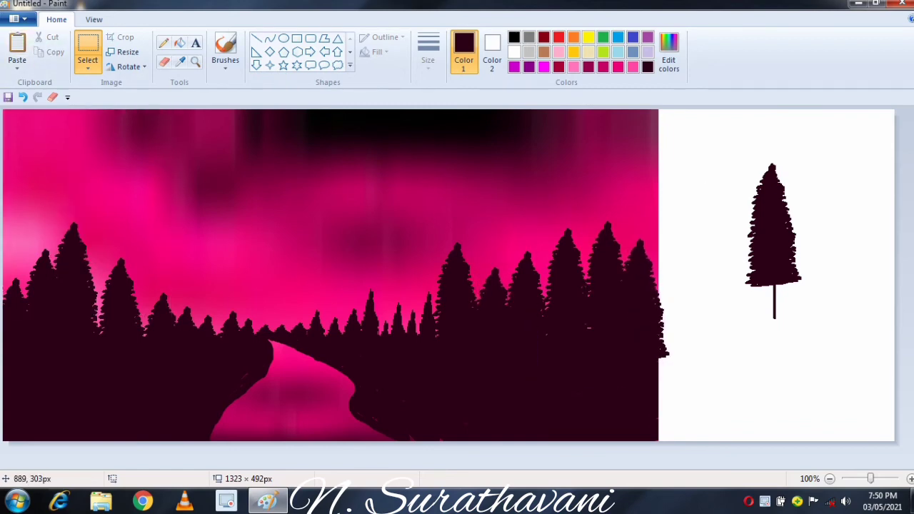
# Lower the tree at the painting's right edge, then trim away its overhang and the spare tree, leaving the canvas 1297 px wide
pyautogui.moveTo(602, 314); pyautogui.dragTo(606, 330)
pyautogui.moveTo(645, 373)
pyautogui.mouseDown()
pyautogui.moveTo(643, 417)
pyautogui.moveTo(641, 382)
pyautogui.mouseUp()
pyautogui.click(808, 305)
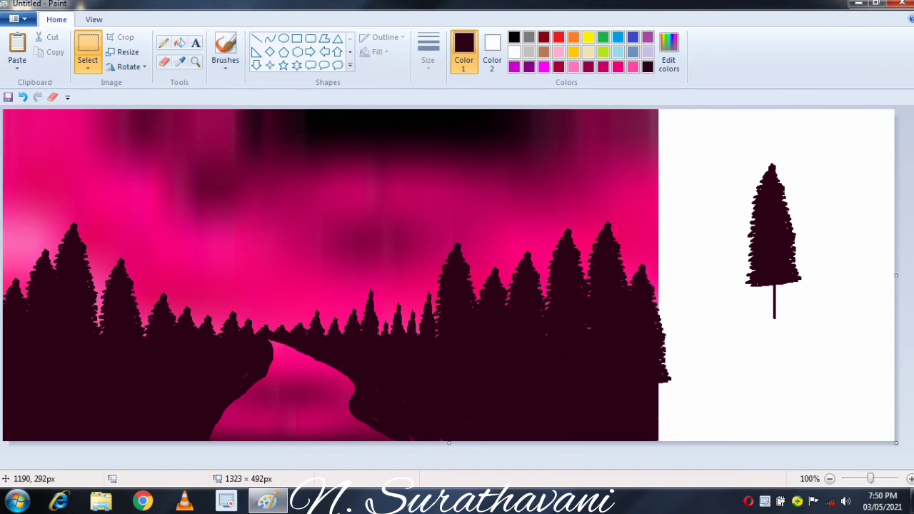
pyautogui.moveTo(896, 275)
pyautogui.mouseDown()
pyautogui.moveTo(658, 275)
pyautogui.moveTo(879, 275)
pyautogui.mouseUp()
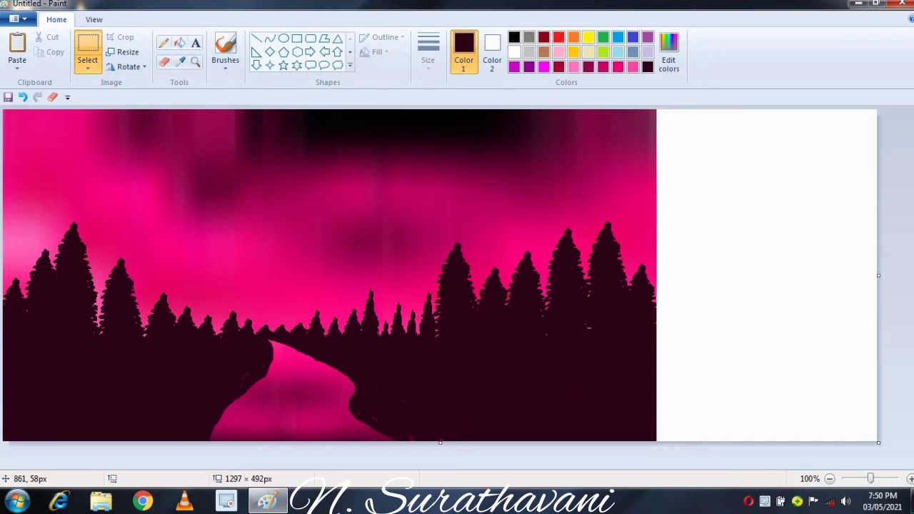
# Draw the left half of a small car outline in darkened red with the Pencil on the blank white area
pyautogui.click(543, 37)
pyautogui.click(163, 43)
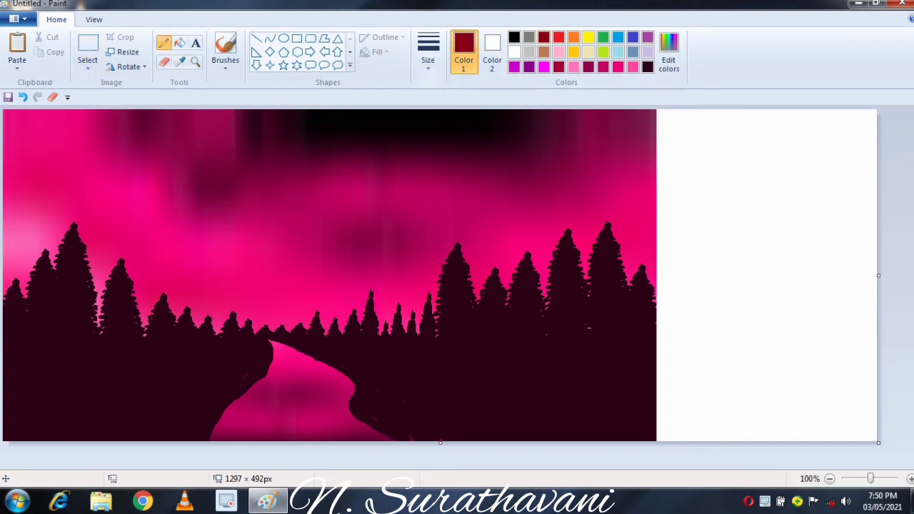
pyautogui.click(669, 53)
pyautogui.moveTo(603, 264); pyautogui.dragTo(603, 257)
pyautogui.click(335, 339)
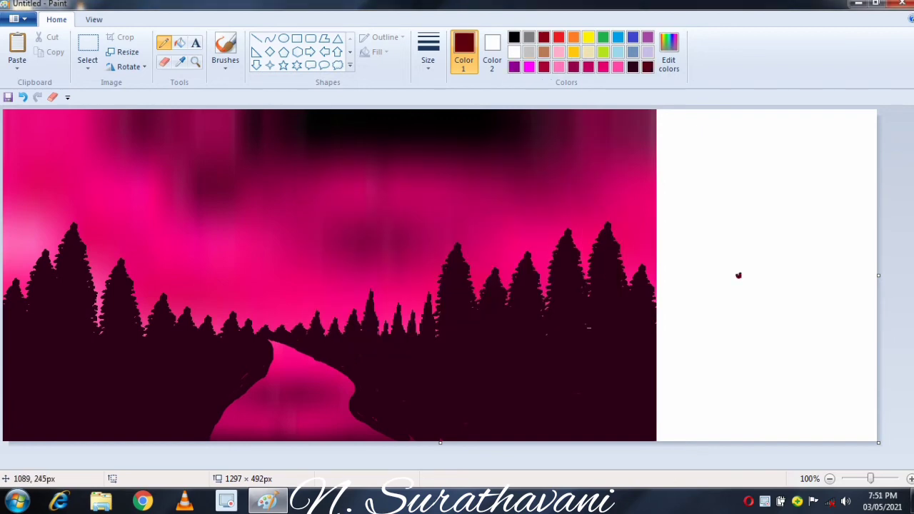
pyautogui.moveTo(739, 274)
pyautogui.mouseDown()
pyautogui.moveTo(746, 255)
pyautogui.moveTo(771, 250)
pyautogui.mouseUp()
# Copy the half car outline, flip it horizontally and join it to the original to complete the symmetrical car
pyautogui.click(88, 50)
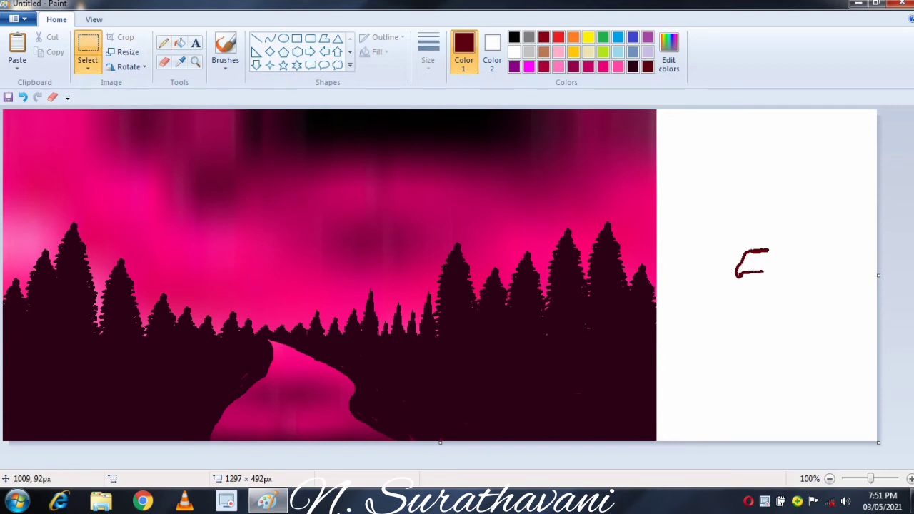
pyautogui.moveTo(757, 301); pyautogui.dragTo(683, 171)
pyautogui.click(55, 52)
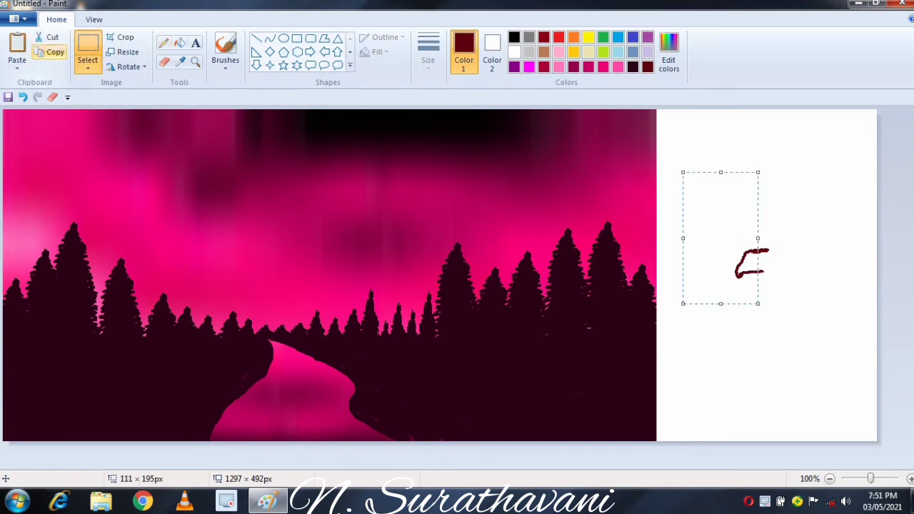
pyautogui.click(17, 50)
pyautogui.click(128, 67)
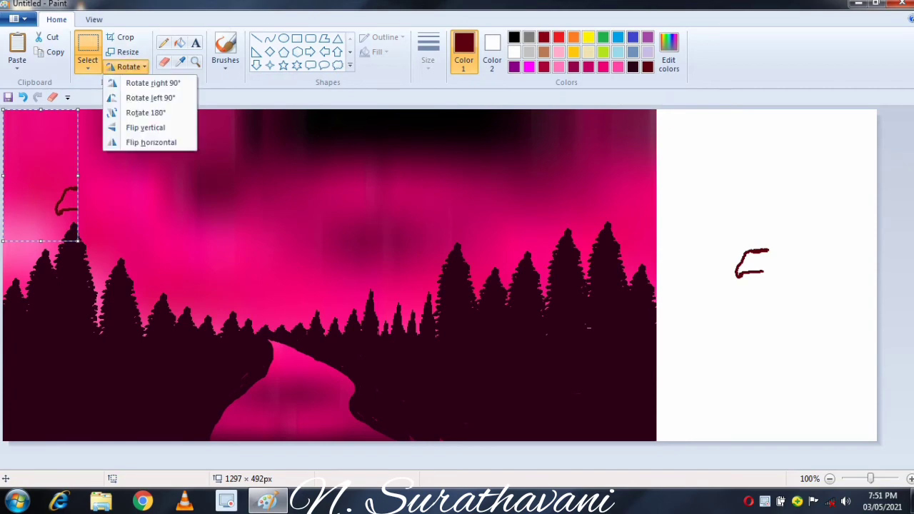
pyautogui.click(143, 142)
pyautogui.moveTo(42, 203); pyautogui.dragTo(786, 267)
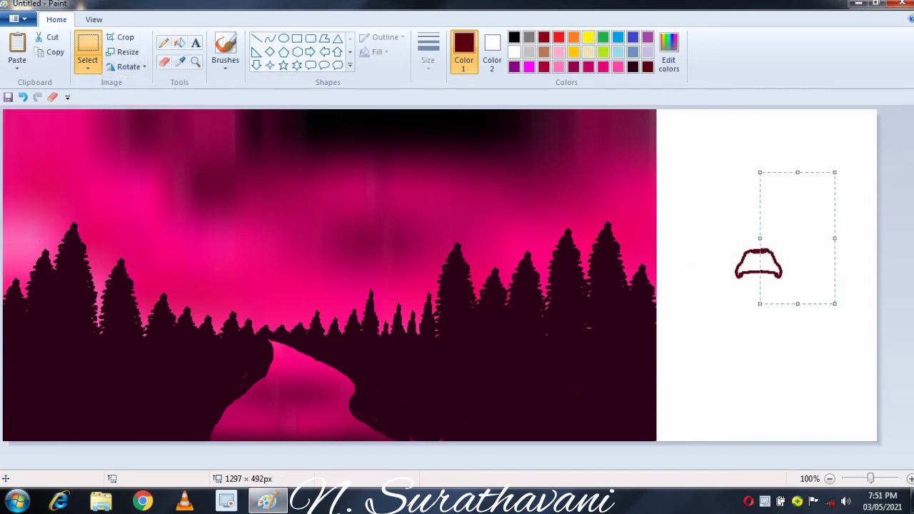
pyautogui.press('Escape')
# Fill the car outline with the same dark red and tidy its edge with the Eraser
pyautogui.click(179, 43)
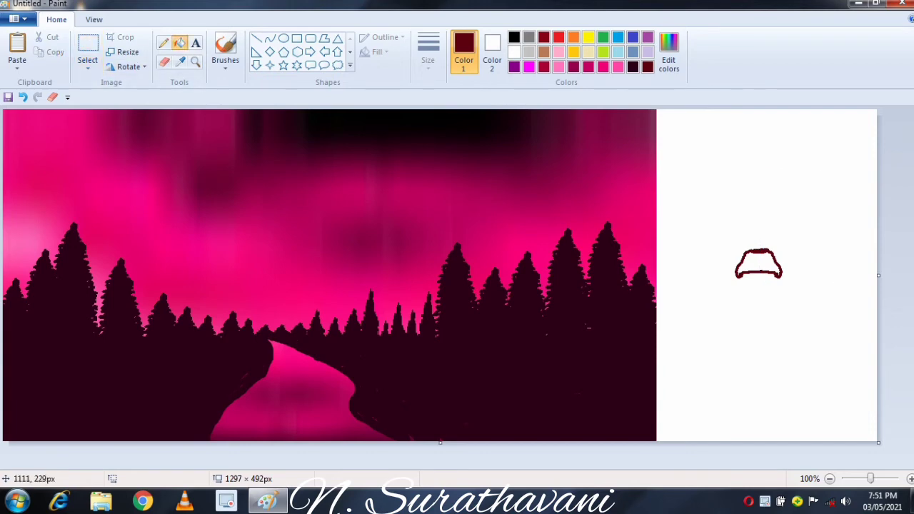
pyautogui.click(758, 266)
pyautogui.click(52, 97)
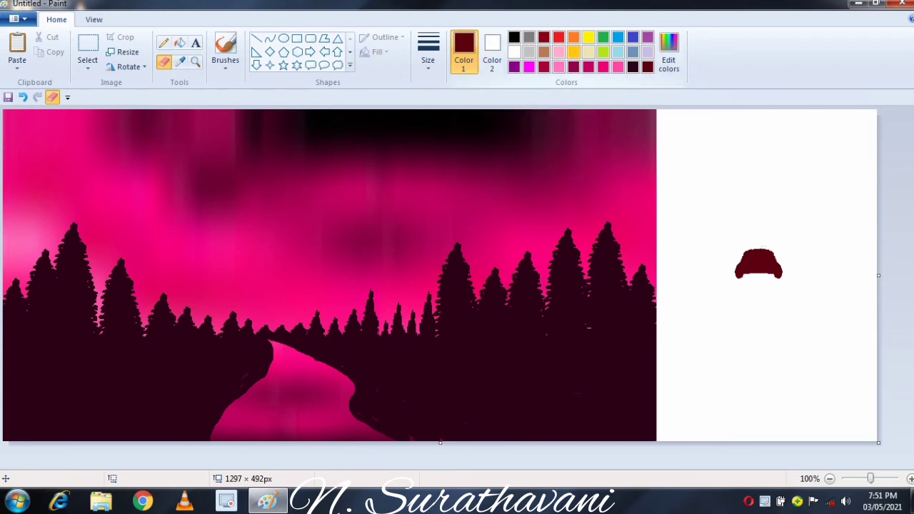
# Add two small gold headlights to the car with the Pencil at its thickest line, undoing any stray mark
pyautogui.click(574, 51)
pyautogui.click(163, 43)
pyautogui.click(429, 51)
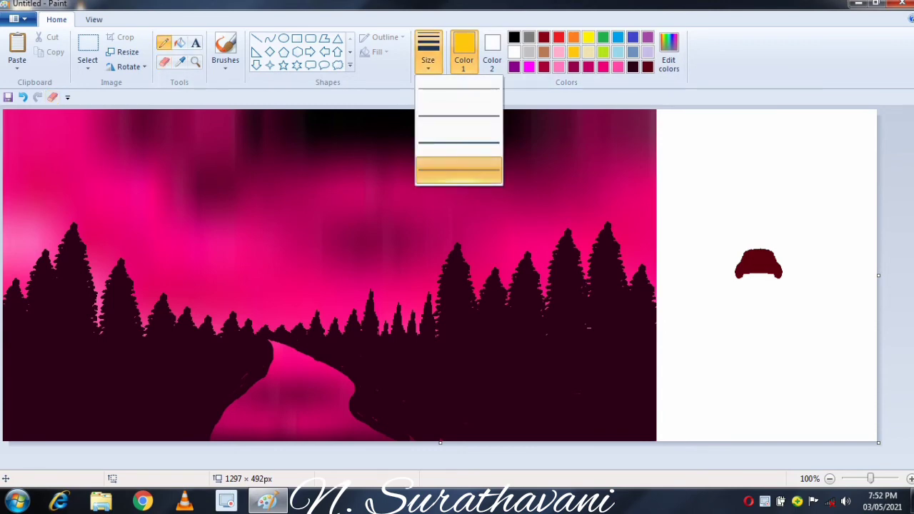
pyautogui.click(459, 172)
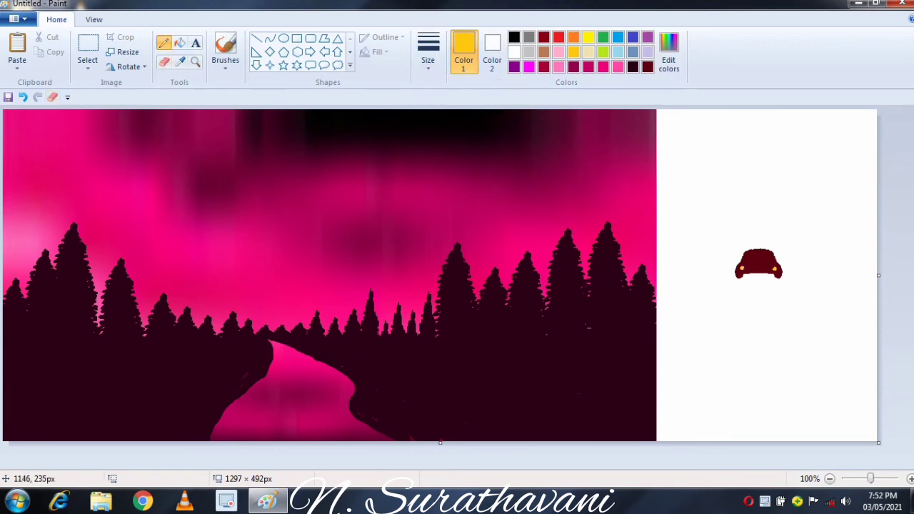
pyautogui.hotkey('ctrl', 'z')
# Move the car onto the far stretch of the winding pink strip and shrink it in two passes to fit there
pyautogui.click(88, 44)
pyautogui.moveTo(703, 215); pyautogui.dragTo(842, 325)
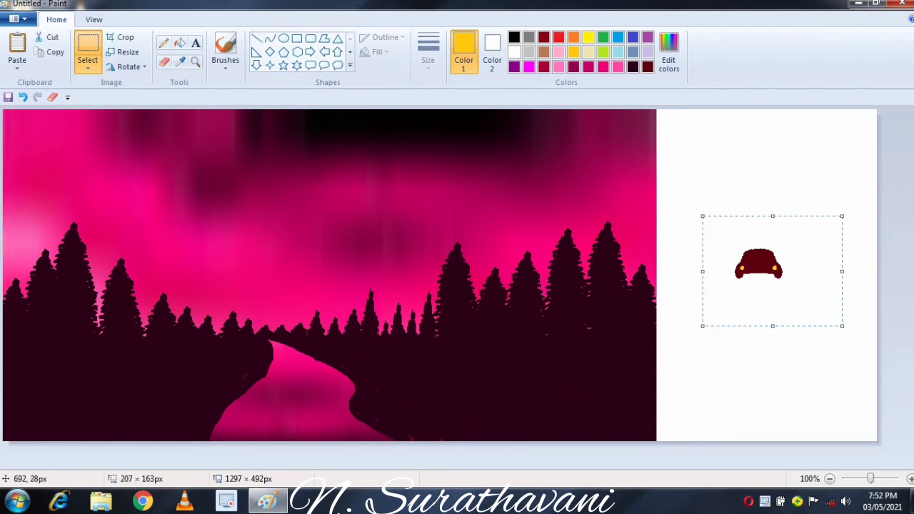
pyautogui.moveTo(759, 266); pyautogui.dragTo(298, 381)
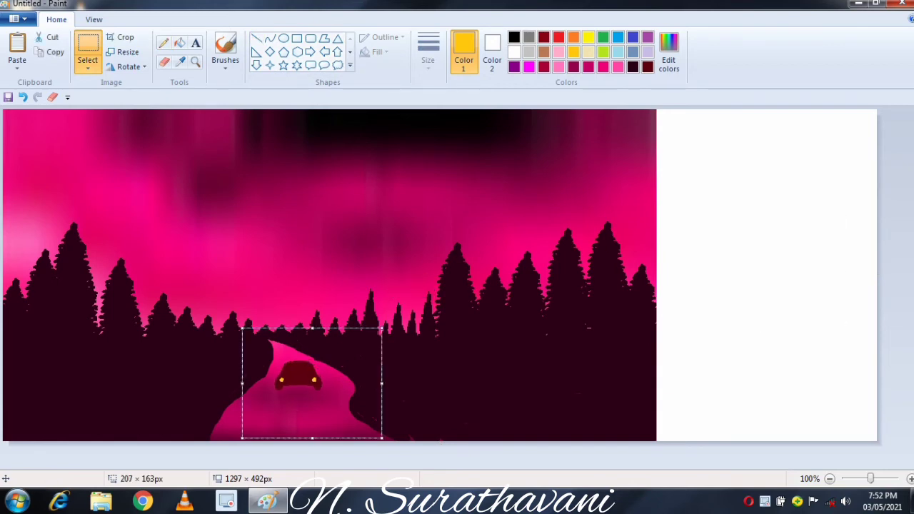
pyautogui.moveTo(382, 438); pyautogui.dragTo(348, 418)
pyautogui.moveTo(314, 383); pyautogui.dragTo(322, 385)
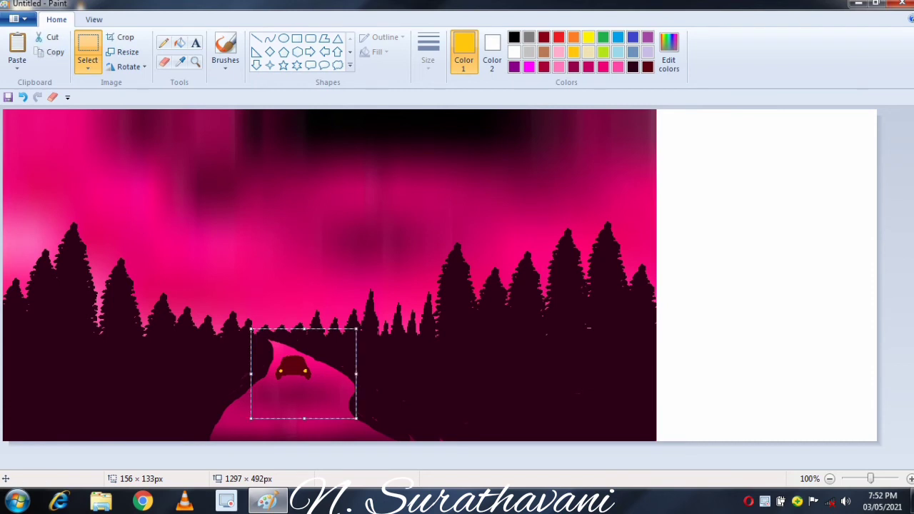
pyautogui.moveTo(356, 419); pyautogui.dragTo(338, 401)
pyautogui.moveTo(307, 369)
pyautogui.mouseDown()
pyautogui.moveTo(316, 376)
pyautogui.moveTo(302, 372)
pyautogui.mouseUp()
pyautogui.click(712, 187)
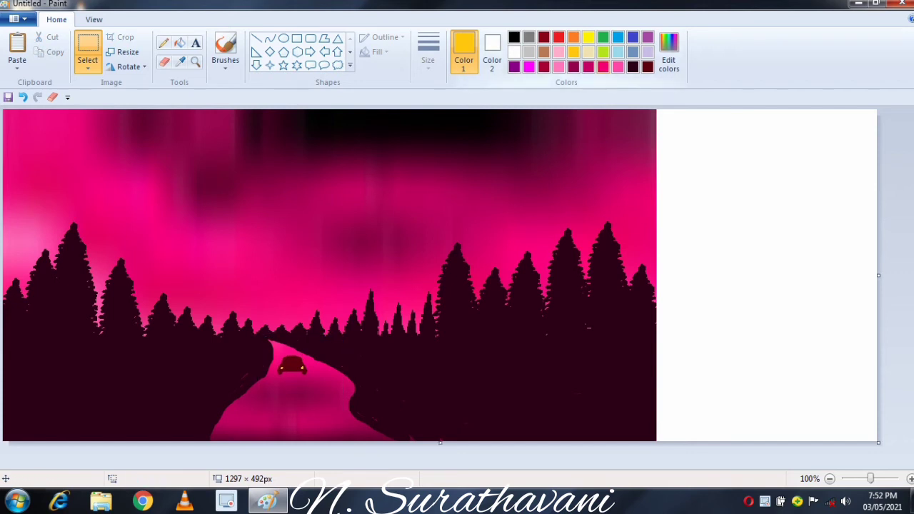
# Draw a filled moon about 153 × 162 px in the upper middle of the sky and colour it dark magenta
pyautogui.click(574, 67)
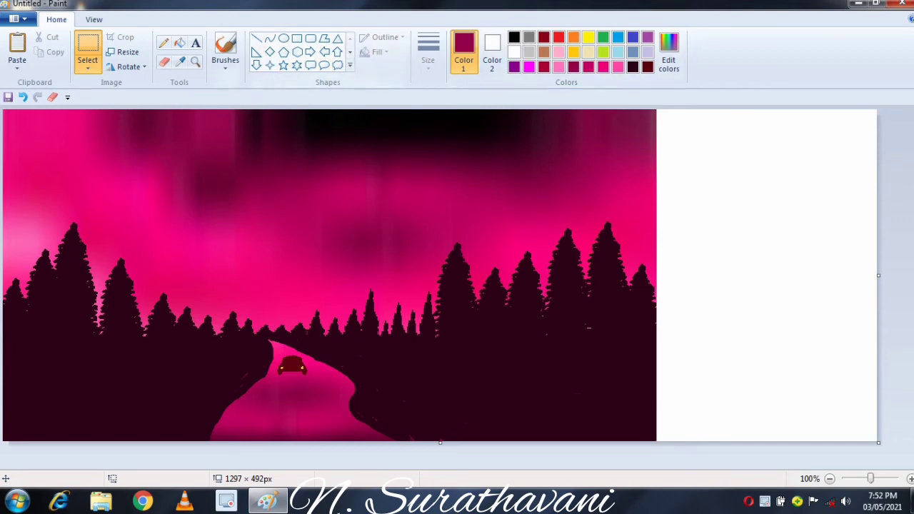
pyautogui.click(284, 38)
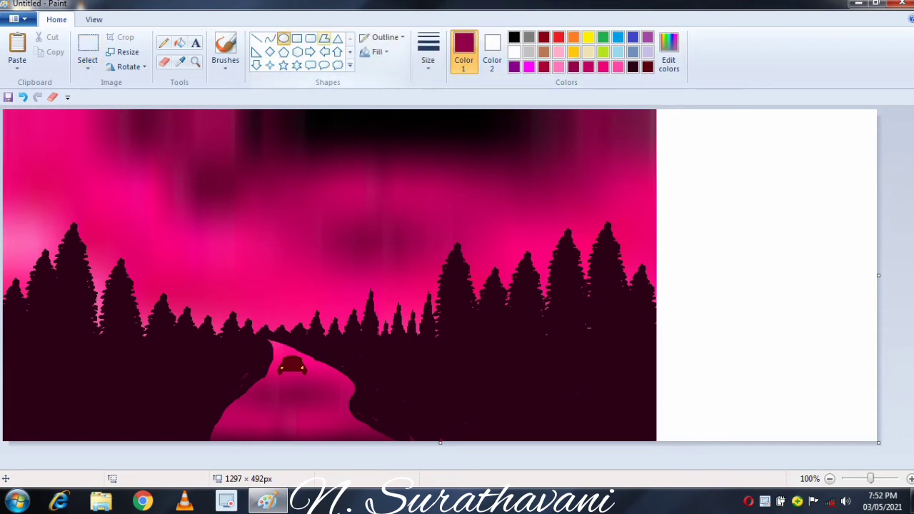
pyautogui.click(376, 53)
pyautogui.click(400, 85)
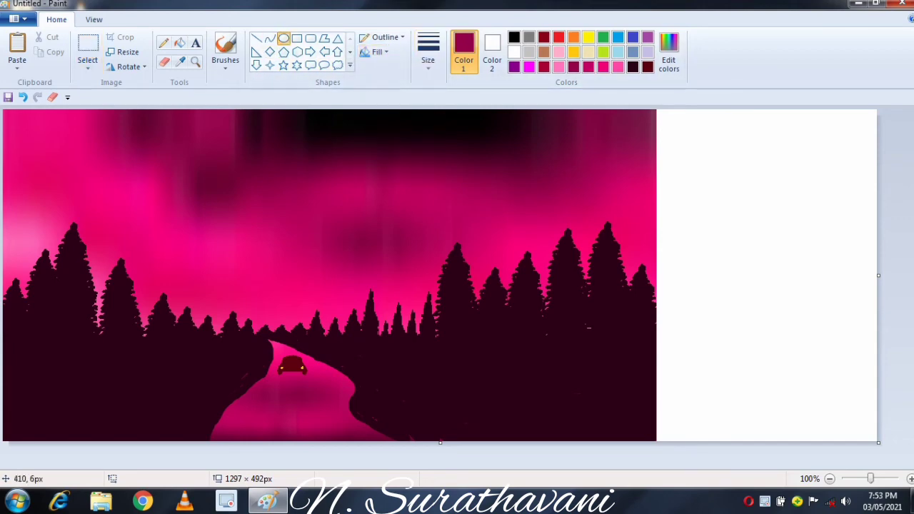
pyautogui.moveTo(263, 120); pyautogui.dragTo(364, 228)
pyautogui.moveTo(338, 187); pyautogui.dragTo(403, 183)
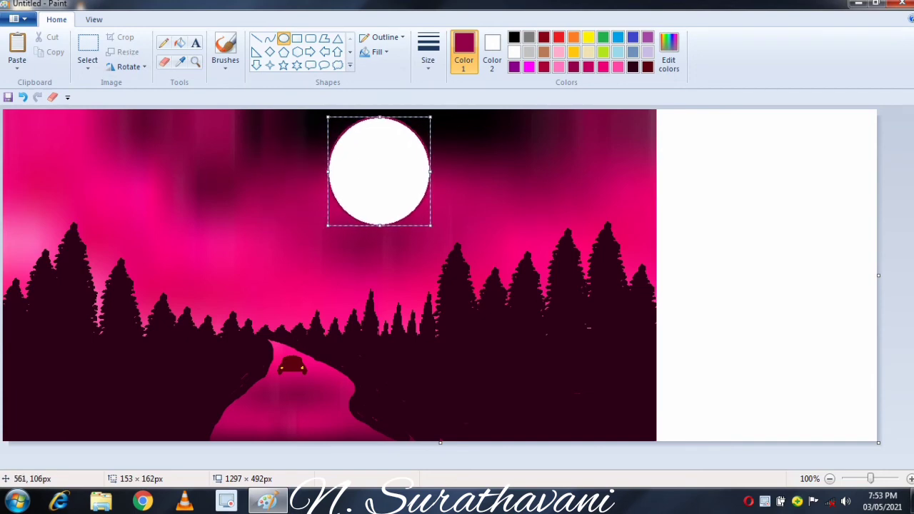
pyautogui.click(180, 43)
pyautogui.click(378, 171)
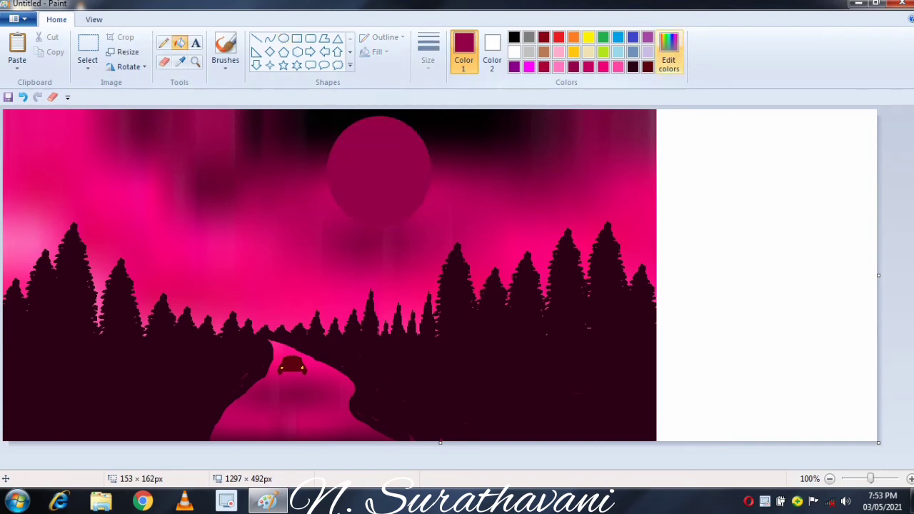
# Set the foreground colour to deep pink with red 198, green 0 and blue 99
pyautogui.click(669, 50)
pyautogui.click(594, 233)
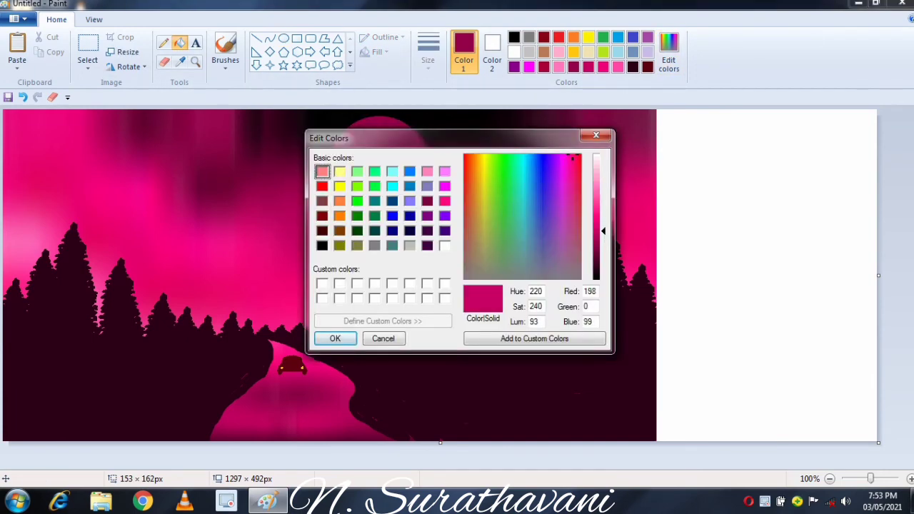
pyautogui.click(335, 338)
# Paint grainy light-pink shading (red 255, green 159, blue 207) over the moon's upper and right side with a textured brush
pyautogui.click(225, 62)
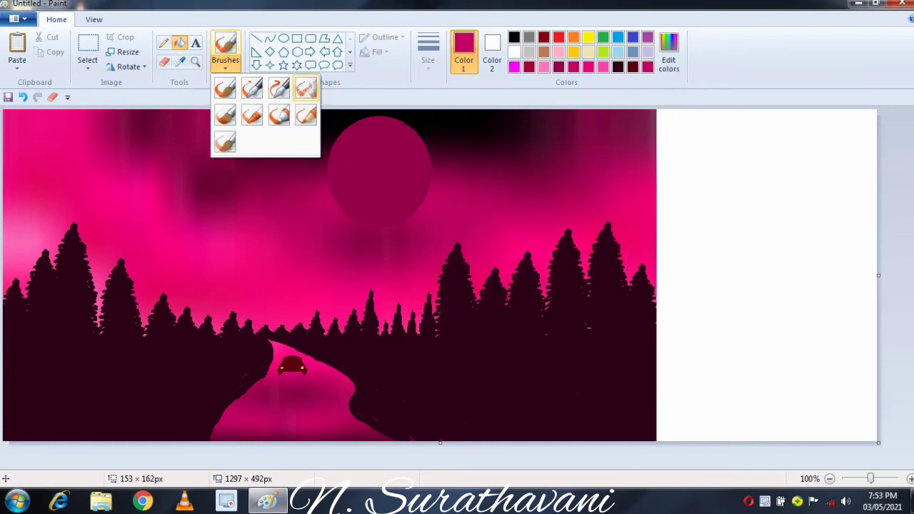
pyautogui.click(226, 88)
pyautogui.click(669, 50)
pyautogui.click(596, 178)
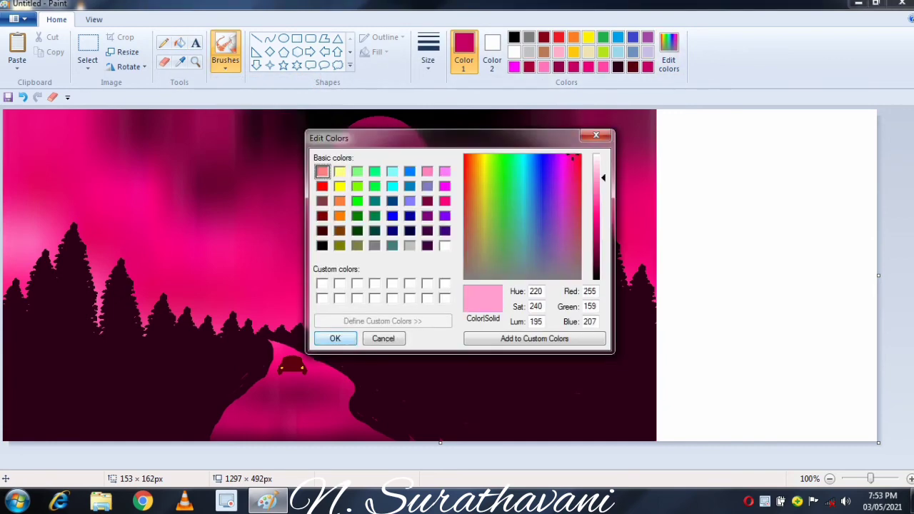
pyautogui.click(335, 338)
pyautogui.moveTo(386, 153)
pyautogui.mouseDown()
pyautogui.moveTo(377, 134)
pyautogui.moveTo(407, 142)
pyautogui.moveTo(420, 167)
pyautogui.moveTo(388, 215)
pyautogui.moveTo(408, 205)
pyautogui.moveTo(419, 178)
pyautogui.moveTo(411, 142)
pyautogui.moveTo(375, 125)
pyautogui.moveTo(344, 146)
pyautogui.moveTo(359, 130)
pyautogui.moveTo(410, 178)
pyautogui.moveTo(399, 194)
pyautogui.moveTo(393, 143)
pyautogui.moveTo(416, 213)
pyautogui.mouseUp()
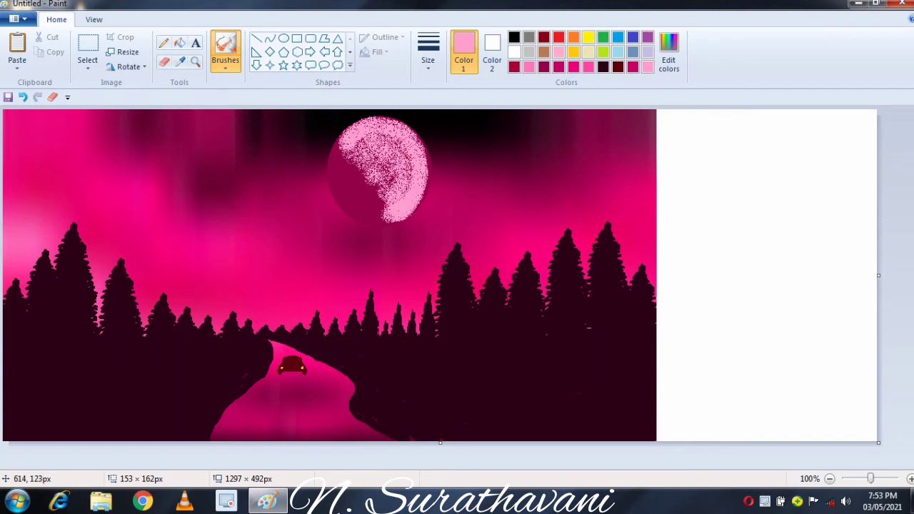
pyautogui.moveTo(445, 190)
pyautogui.mouseDown()
pyautogui.moveTo(445, 151)
pyautogui.moveTo(426, 129)
pyautogui.moveTo(413, 130)
pyautogui.moveTo(418, 165)
pyautogui.moveTo(428, 165)
pyautogui.mouseUp()
# Change the brush colour to red 255, green 83, blue 169 and shade the moon's left and lower parts, redoing the stroke once
pyautogui.click(669, 53)
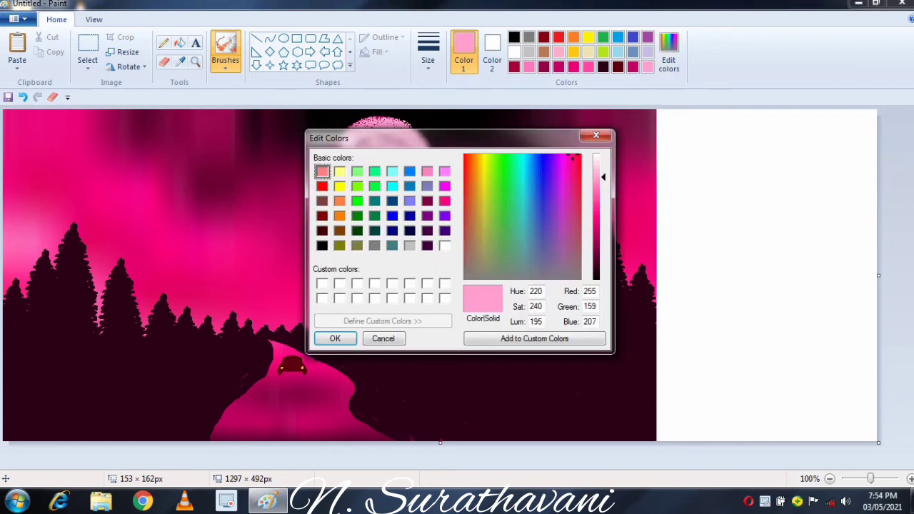
pyautogui.click(598, 201)
pyautogui.click(335, 339)
pyautogui.moveTo(368, 178)
pyautogui.mouseDown()
pyautogui.moveTo(395, 181)
pyautogui.moveTo(356, 149)
pyautogui.moveTo(400, 197)
pyautogui.moveTo(409, 193)
pyautogui.moveTo(407, 139)
pyautogui.moveTo(418, 195)
pyautogui.moveTo(428, 144)
pyautogui.moveTo(367, 155)
pyautogui.moveTo(368, 178)
pyautogui.moveTo(347, 179)
pyautogui.moveTo(361, 166)
pyautogui.moveTo(365, 143)
pyautogui.moveTo(347, 175)
pyautogui.moveTo(350, 200)
pyautogui.moveTo(372, 214)
pyautogui.moveTo(413, 219)
pyautogui.moveTo(359, 192)
pyautogui.moveTo(364, 142)
pyautogui.mouseUp()
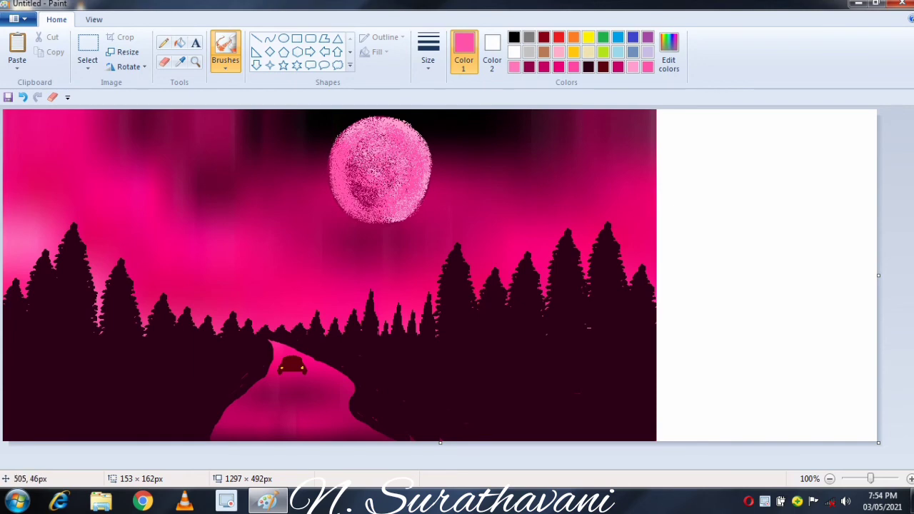
pyautogui.hotkey('ctrl', 'z')
pyautogui.moveTo(350, 198)
pyautogui.mouseDown()
pyautogui.moveTo(331, 183)
pyautogui.moveTo(336, 170)
pyautogui.moveTo(358, 163)
pyautogui.moveTo(361, 202)
pyautogui.moveTo(368, 190)
pyautogui.mouseUp()
# Deepen the brush colour to a vivid pink and paint grainy shading over the moon's middle and lower area
pyautogui.click(669, 52)
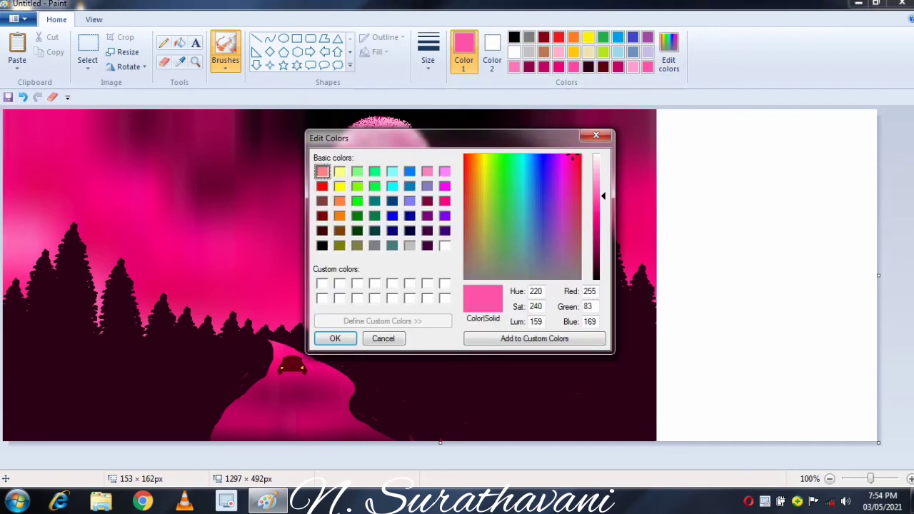
pyautogui.click(335, 339)
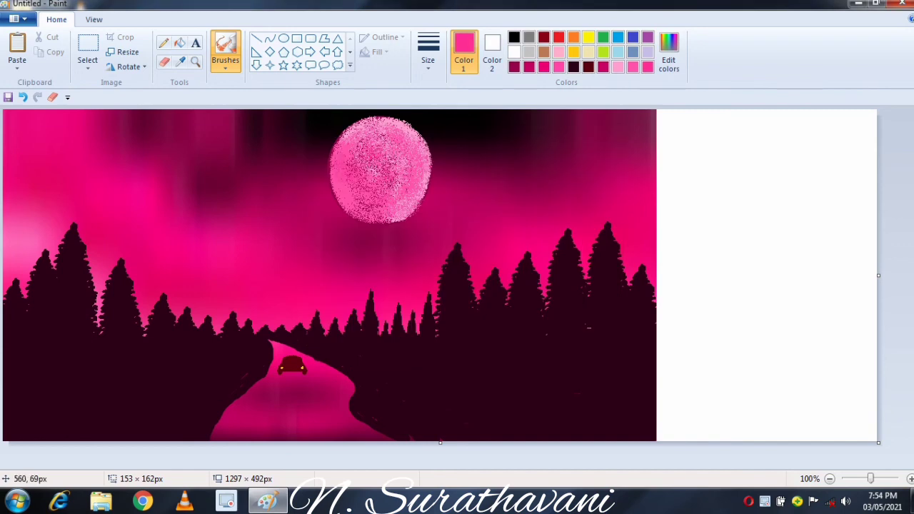
pyautogui.click(669, 51)
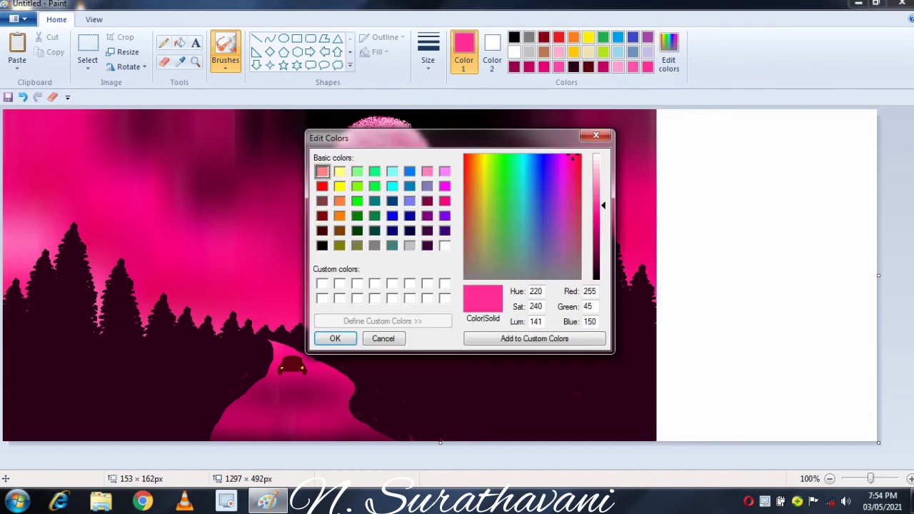
pyautogui.click(600, 216)
pyautogui.click(335, 338)
pyautogui.click(403, 195)
pyautogui.moveTo(428, 200)
pyautogui.mouseDown()
pyautogui.moveTo(433, 206)
pyautogui.moveTo(443, 189)
pyautogui.moveTo(422, 177)
pyautogui.moveTo(368, 188)
pyautogui.moveTo(415, 165)
pyautogui.moveTo(343, 172)
pyautogui.moveTo(357, 179)
pyautogui.moveTo(341, 187)
pyautogui.moveTo(365, 155)
pyautogui.mouseUp()
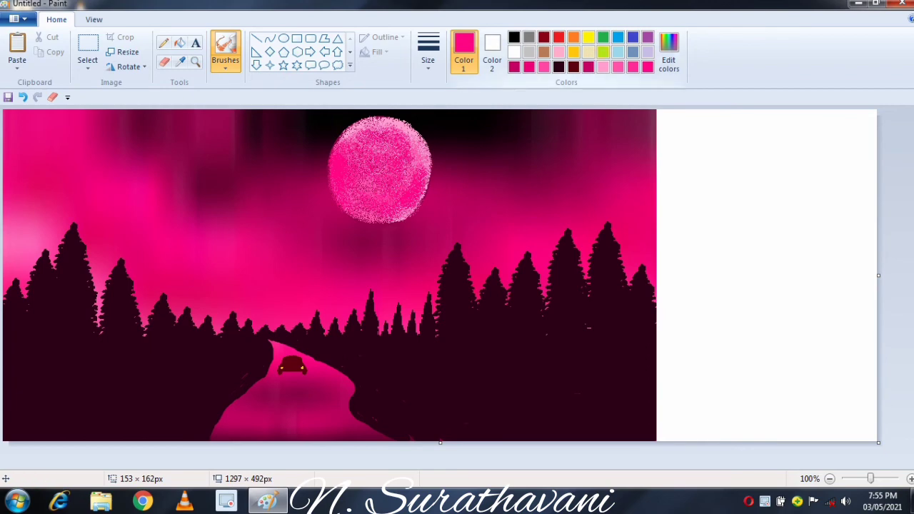
# Set the brush colour to pale pink (red 255, green 206, blue 231) and paint grainy shading across the whole moon
pyautogui.click(604, 67)
pyautogui.click(669, 51)
pyautogui.click(597, 166)
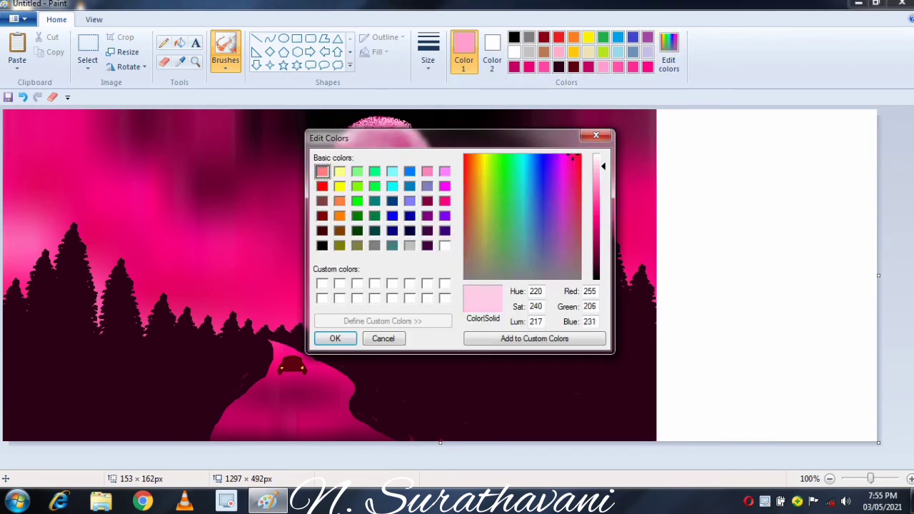
pyautogui.click(335, 338)
pyautogui.moveTo(402, 190)
pyautogui.mouseDown()
pyautogui.moveTo(412, 169)
pyautogui.moveTo(402, 166)
pyautogui.moveTo(423, 160)
pyautogui.moveTo(389, 204)
pyautogui.moveTo(357, 157)
pyautogui.moveTo(362, 183)
pyautogui.moveTo(373, 157)
pyautogui.moveTo(387, 179)
pyautogui.moveTo(365, 198)
pyautogui.moveTo(404, 204)
pyautogui.moveTo(366, 143)
pyautogui.moveTo(368, 205)
pyautogui.moveTo(386, 129)
pyautogui.moveTo(439, 173)
pyautogui.moveTo(354, 196)
pyautogui.moveTo(384, 142)
pyautogui.mouseUp()
pyautogui.click(588, 66)
pyautogui.click(648, 66)
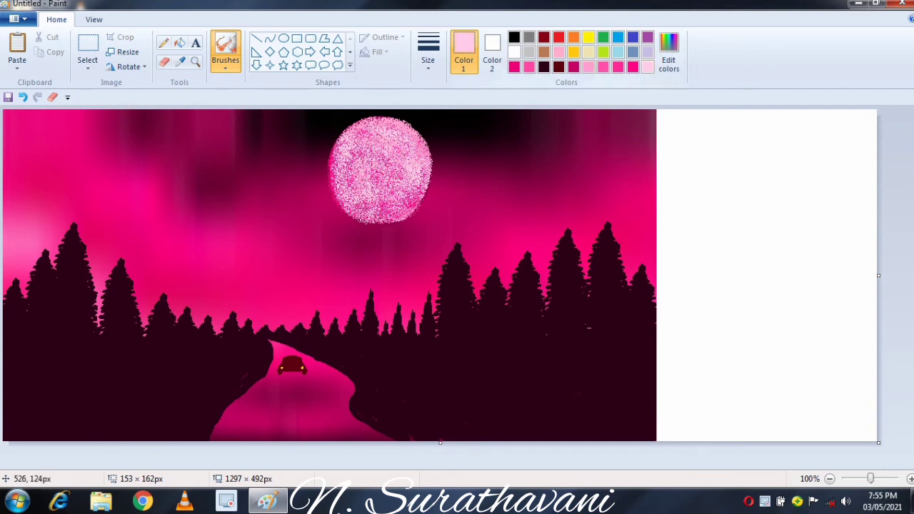
pyautogui.moveTo(365, 199)
pyautogui.mouseDown()
pyautogui.moveTo(365, 169)
pyautogui.moveTo(357, 179)
pyautogui.moveTo(402, 144)
pyautogui.moveTo(436, 175)
pyautogui.moveTo(427, 214)
pyautogui.moveTo(434, 181)
pyautogui.moveTo(362, 203)
pyautogui.moveTo(373, 185)
pyautogui.moveTo(357, 207)
pyautogui.moveTo(383, 208)
pyautogui.moveTo(350, 151)
pyautogui.moveTo(372, 170)
pyautogui.moveTo(351, 185)
pyautogui.moveTo(351, 199)
pyautogui.moveTo(367, 209)
pyautogui.mouseUp()
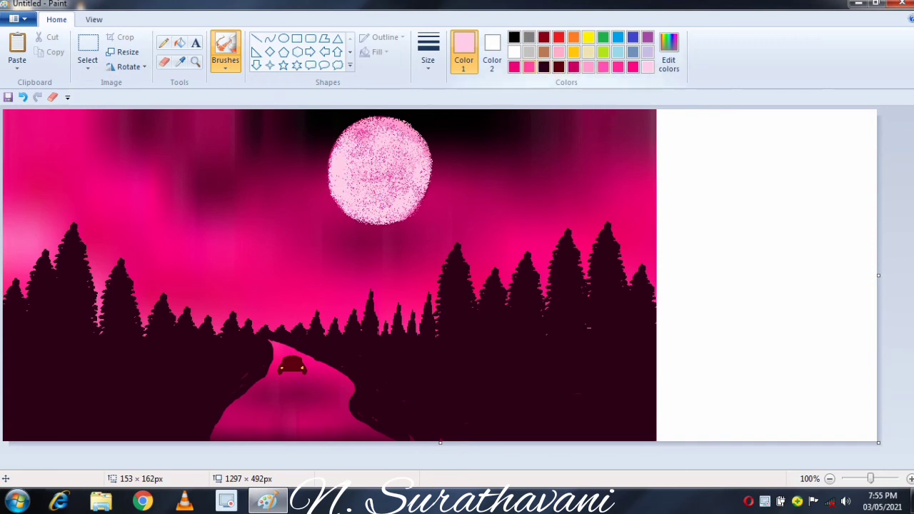
# Shade the moon's upper and middle area in deep pink, and brighten its lower-right edge with pale pink
pyautogui.click(514, 67)
pyautogui.moveTo(383, 170)
pyautogui.mouseDown()
pyautogui.moveTo(386, 153)
pyautogui.moveTo(376, 192)
pyautogui.moveTo(359, 173)
pyautogui.moveTo(389, 168)
pyautogui.moveTo(425, 182)
pyautogui.moveTo(389, 178)
pyautogui.moveTo(395, 128)
pyautogui.moveTo(368, 137)
pyautogui.moveTo(411, 143)
pyautogui.moveTo(419, 165)
pyautogui.moveTo(390, 165)
pyautogui.mouseUp()
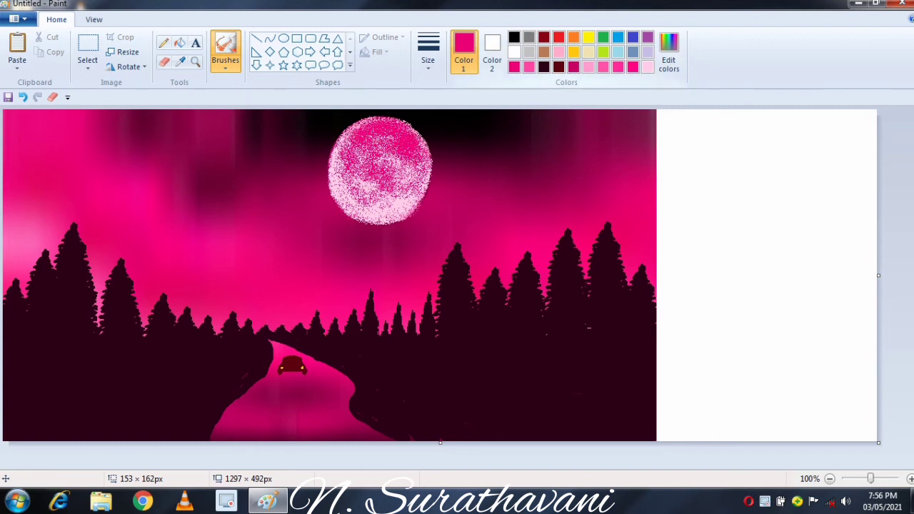
pyautogui.click(589, 67)
pyautogui.moveTo(413, 209)
pyautogui.mouseDown()
pyautogui.moveTo(424, 170)
pyautogui.moveTo(400, 198)
pyautogui.mouseUp()
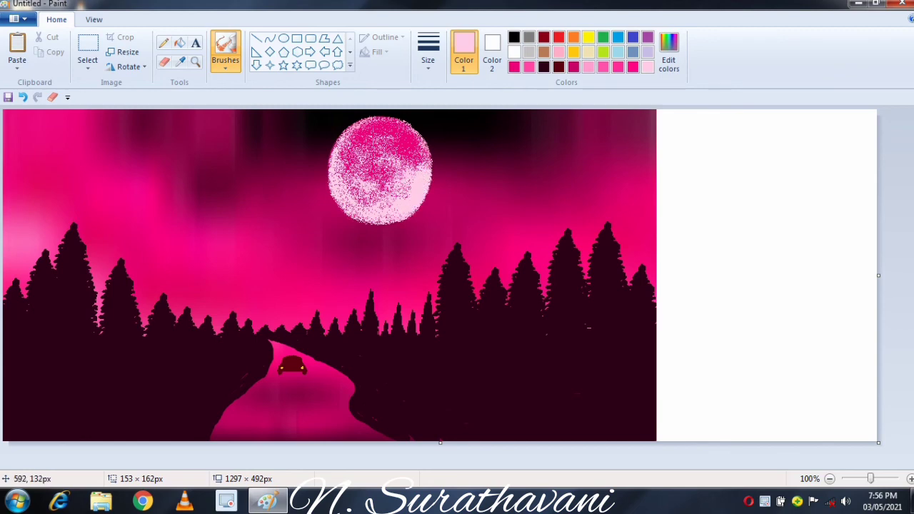
# Scatter star dots across the sky on both sides of the moon with the Pencil, in pale pink and white
pyautogui.click(225, 63)
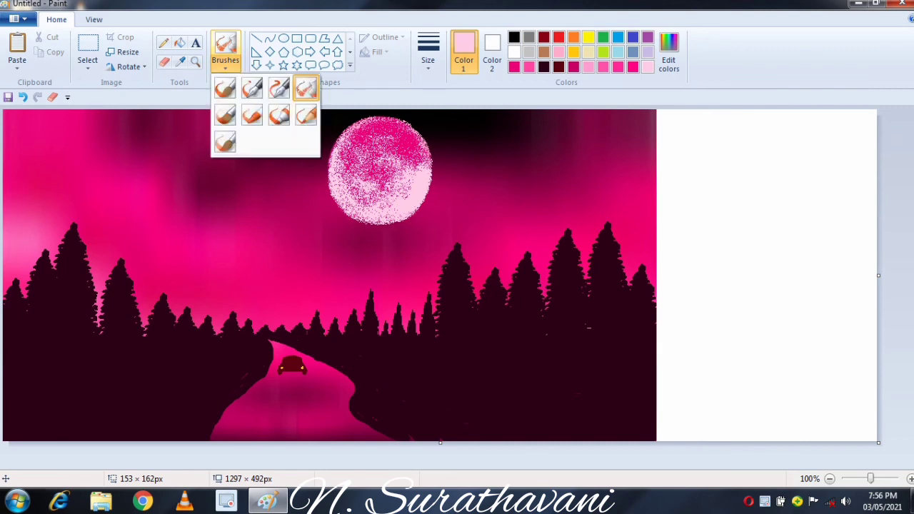
pyautogui.click(164, 43)
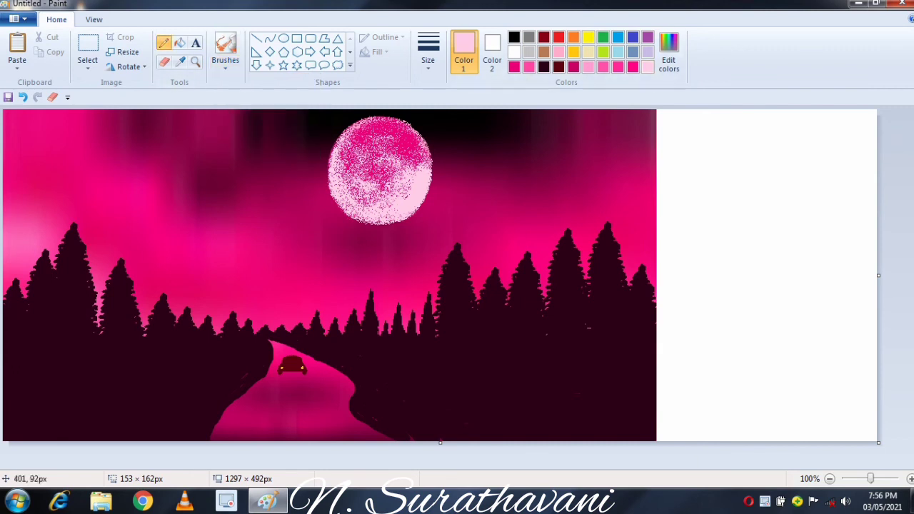
pyautogui.click(273, 171)
pyautogui.click(148, 168)
pyautogui.click(514, 51)
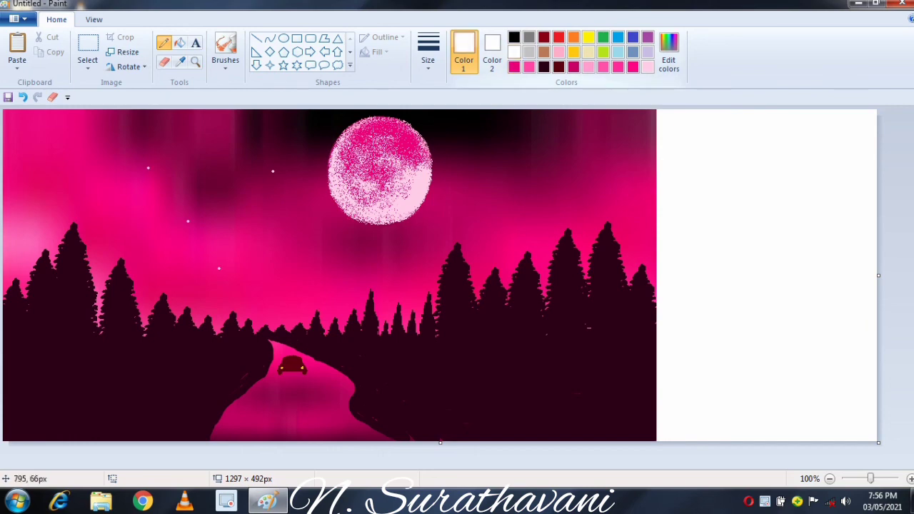
pyautogui.click(500, 187)
pyautogui.click(546, 196)
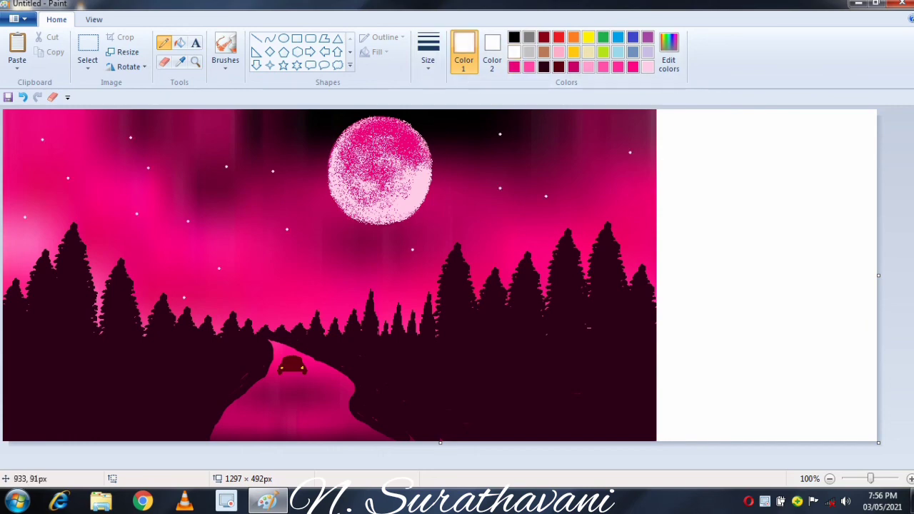
pyautogui.click(578, 132)
# Add smaller white stars among the existing ones, reducing the Pencil to the third and second line thicknesses
pyautogui.click(428, 52)
pyautogui.click(460, 143)
pyautogui.click(265, 144)
pyautogui.click(428, 52)
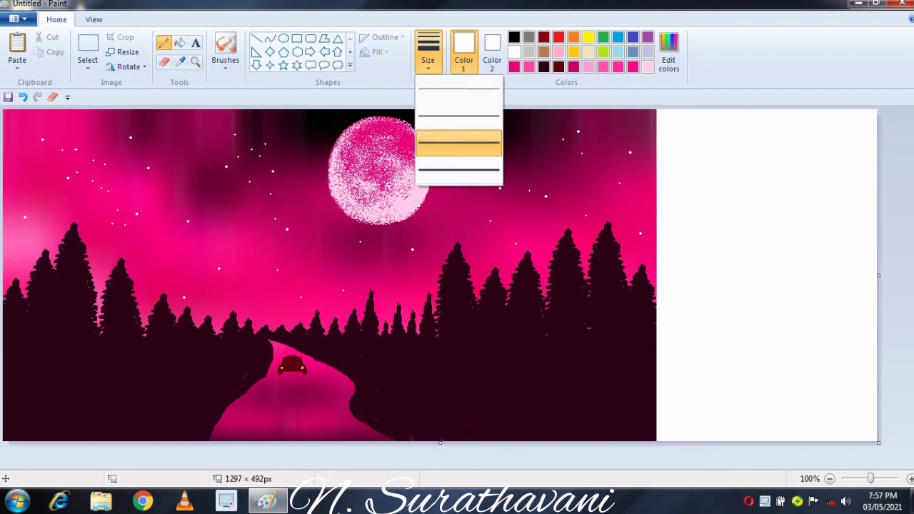
pyautogui.click(459, 115)
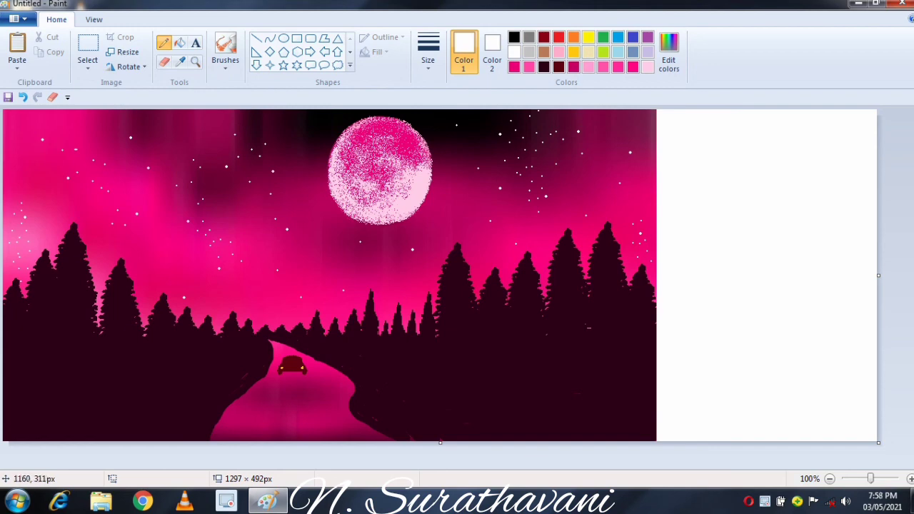
# Trim the blank canvas beside the painting to 967 px wide and sign its lower-right corner with the artist's name in white 12-point Lucida Calligraphy
pyautogui.moveTo(879, 275); pyautogui.dragTo(656, 275)
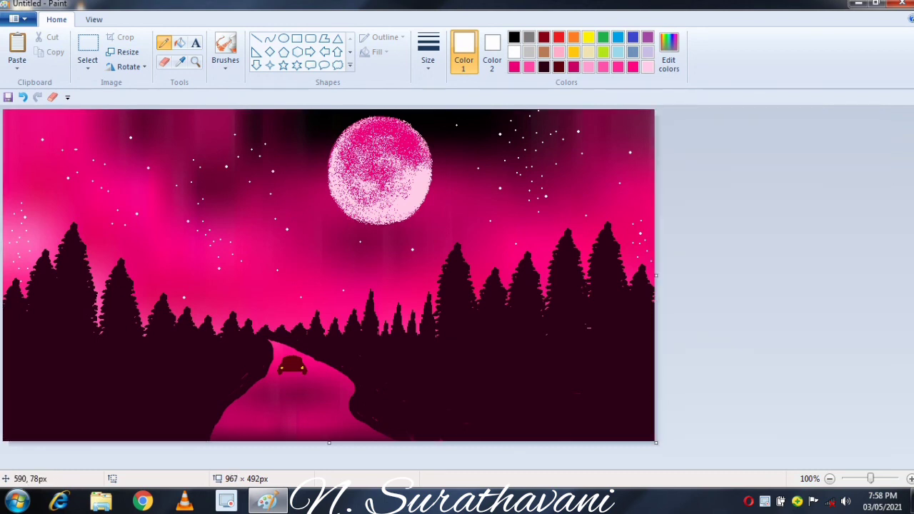
pyautogui.click(195, 43)
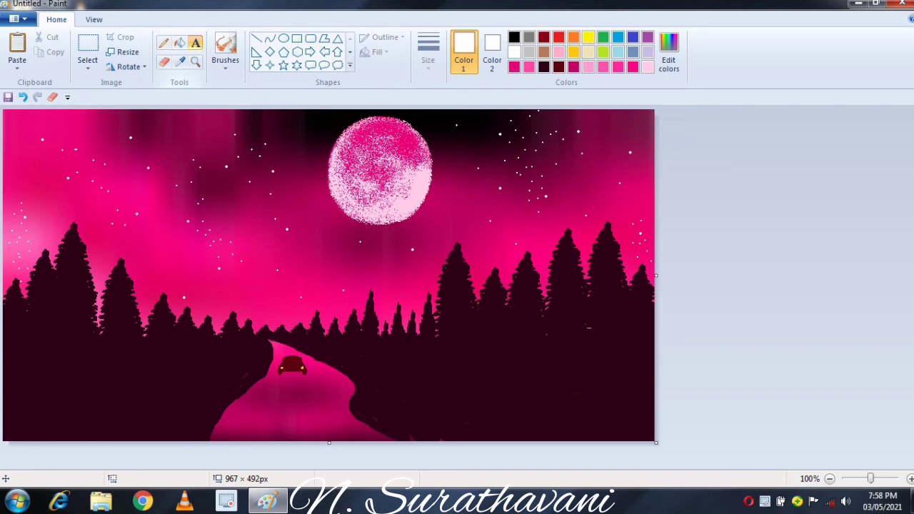
pyautogui.moveTo(488, 380); pyautogui.dragTo(644, 443)
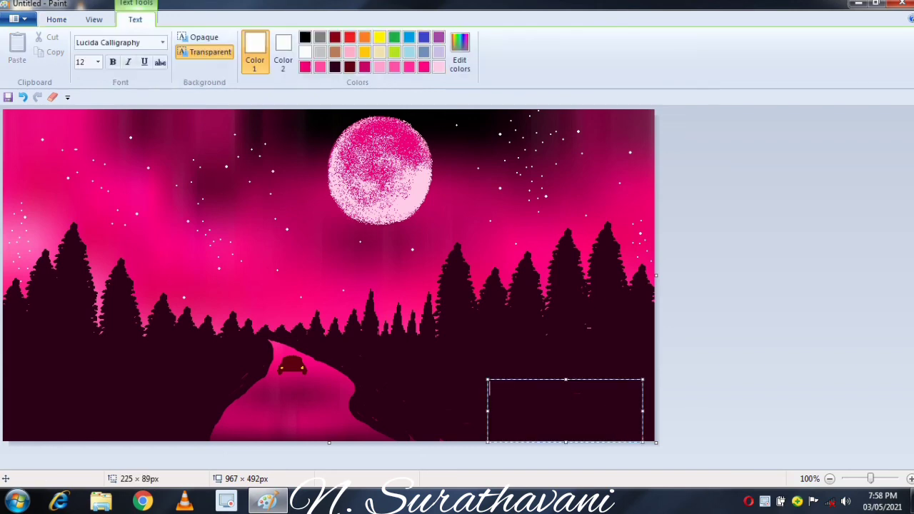
pyautogui.moveTo(566, 380); pyautogui.dragTo(566, 421)
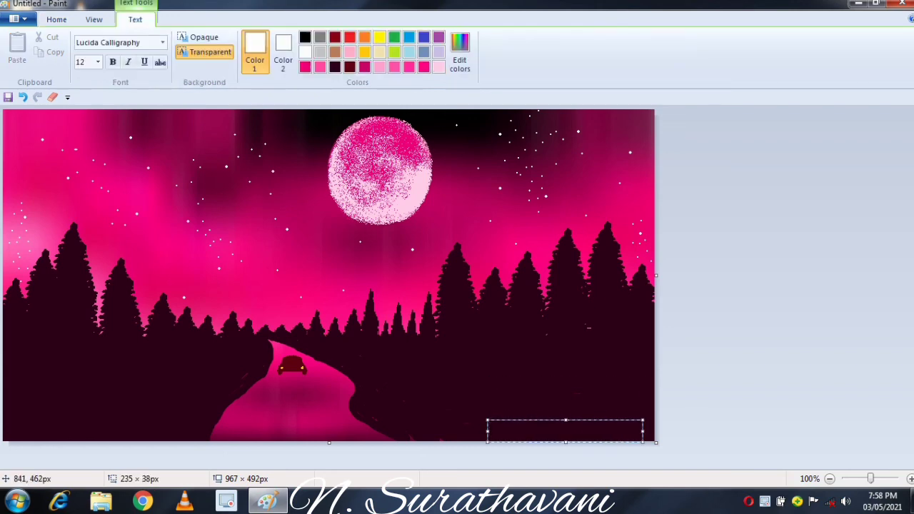
pyautogui.write('N.Surathavani')
pyautogui.moveTo(644, 432); pyautogui.dragTo(586, 432)
pyautogui.moveTo(489, 420); pyautogui.dragTo(556, 415)
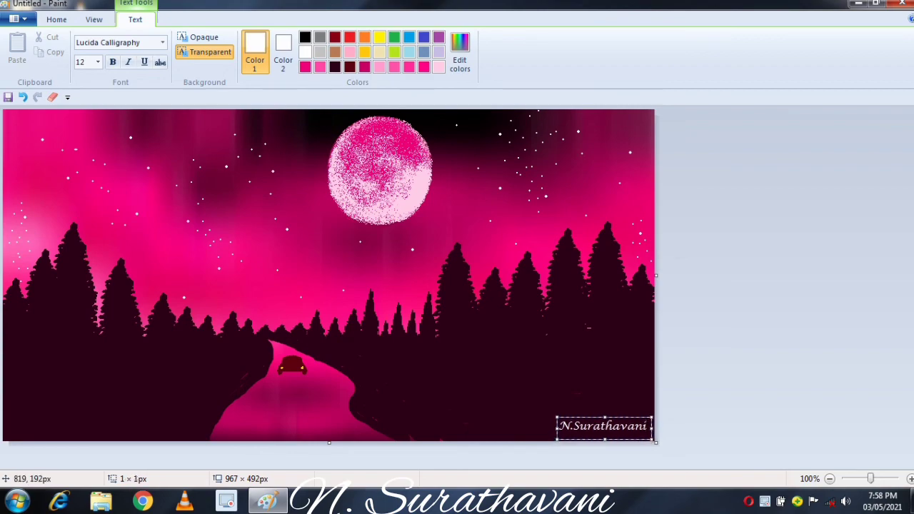
pyautogui.click(582, 245)
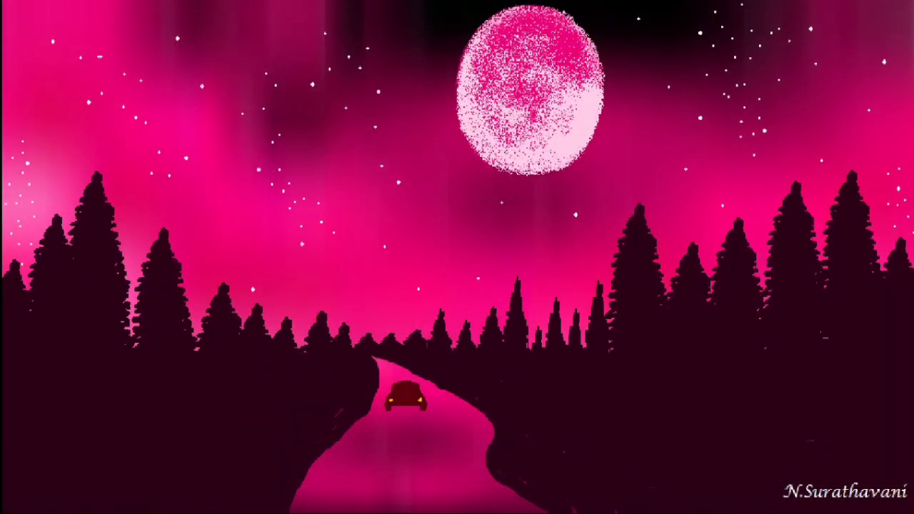